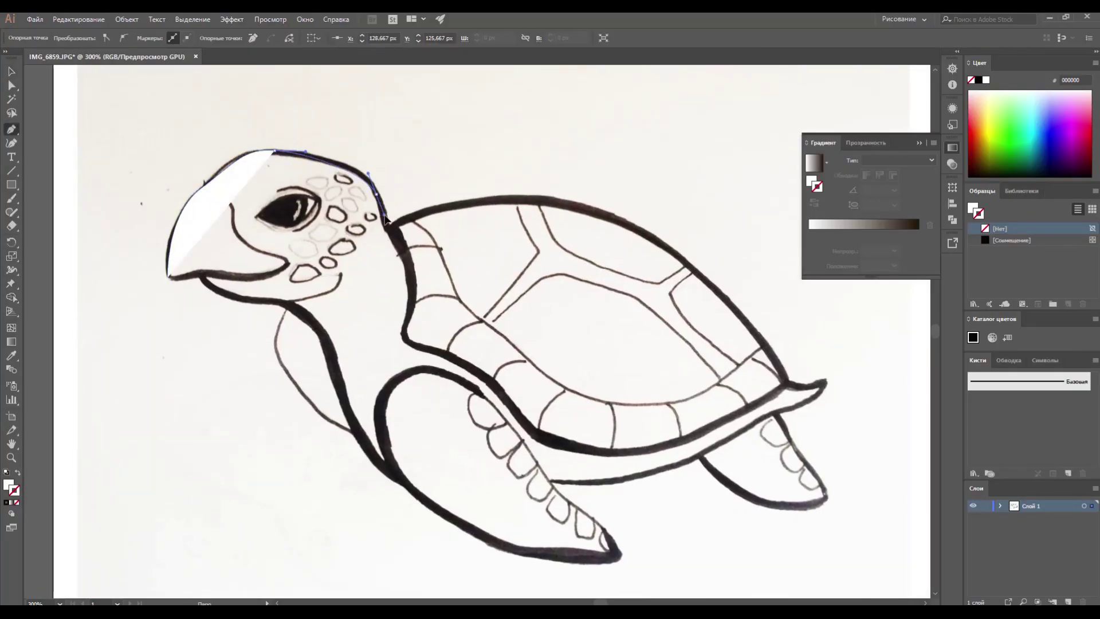
# Trace the body outline over the head, along the shell to the tail tip and back under the shell.
pyautogui.moveTo(388, 228); pyautogui.dragTo(419, 238)
pyautogui.moveTo(566, 203); pyautogui.dragTo(665, 220)
pyautogui.moveTo(787, 383); pyautogui.dragTo(810, 434)
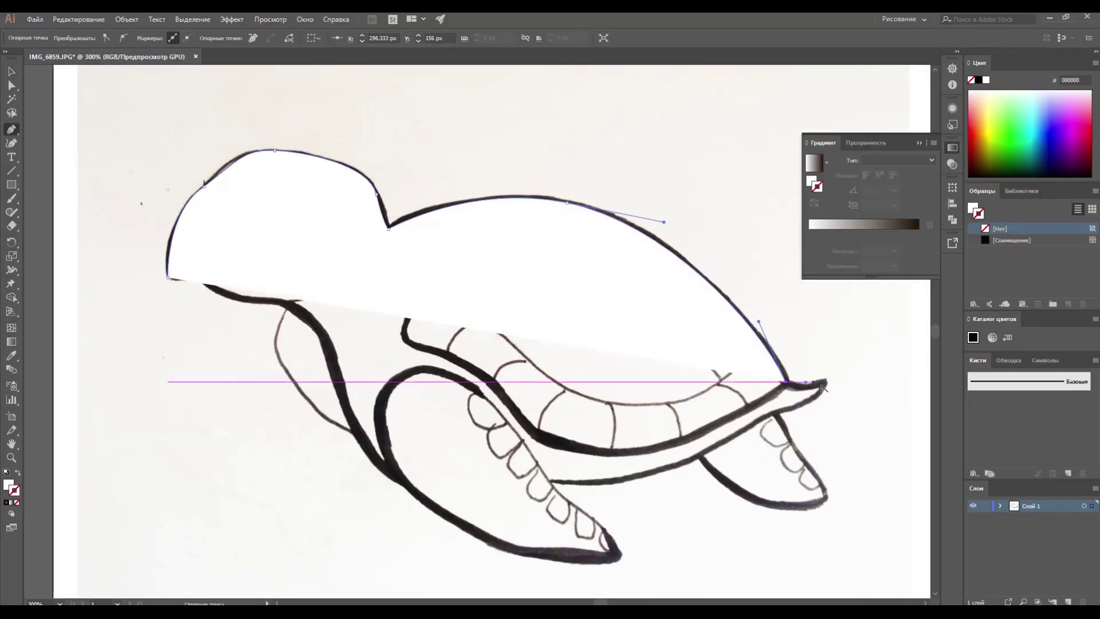
pyautogui.moveTo(826, 380); pyautogui.dragTo(830, 400)
pyautogui.click(717, 448)
pyautogui.moveTo(550, 483); pyautogui.dragTo(421, 476)
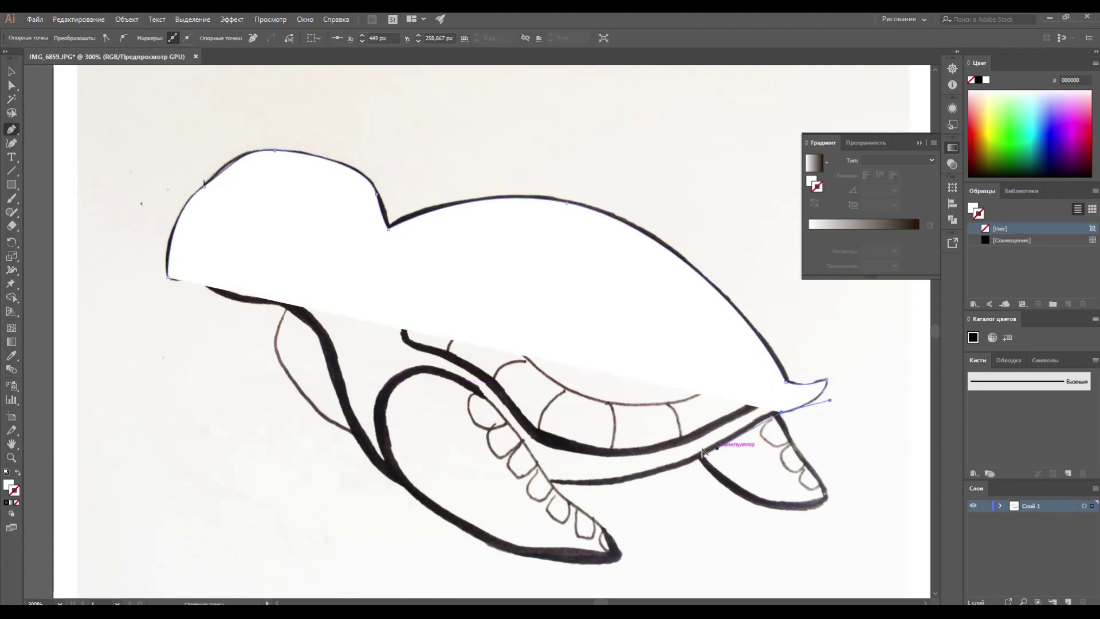
# Continue the outline up the flipper and neck, closing it at the beak tip.
pyautogui.hotkey('shift', 'x')
pyautogui.click(365, 441)
pyautogui.click(334, 380)
pyautogui.moveTo(310, 316); pyautogui.dragTo(257, 300)
pyautogui.click(200, 275)
pyautogui.moveTo(168, 277); pyautogui.dragTo(150, 276)
# Fill the body shape dark olive green #49563E with no stroke.
pyautogui.click(16, 502)
pyautogui.click(1005, 161)
pyautogui.doubleClick(8, 485)
pyautogui.click(830, 362)
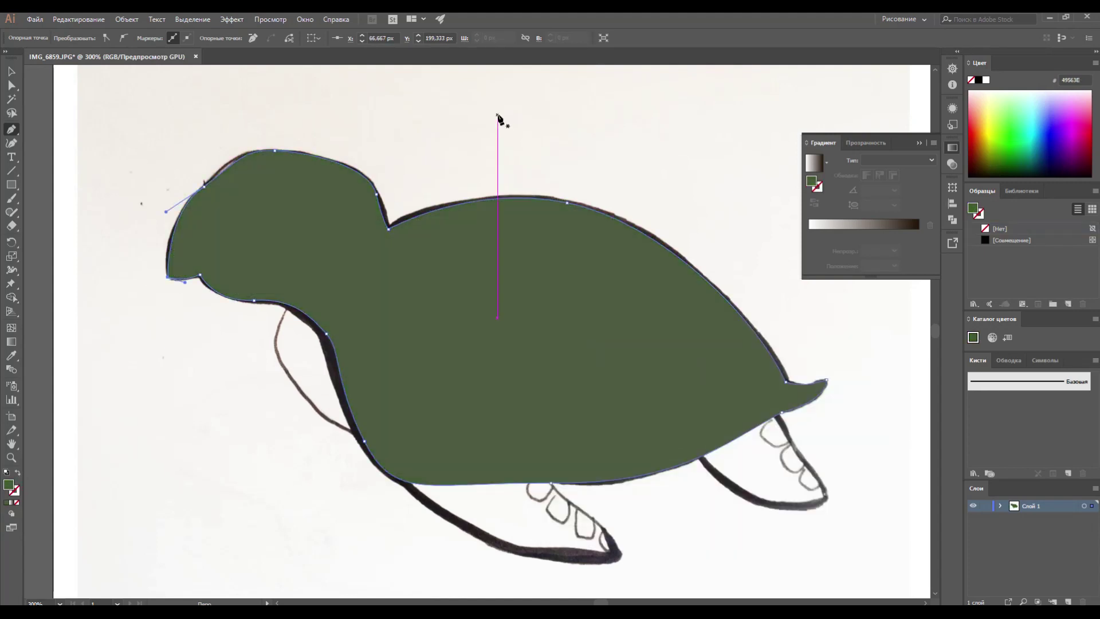
# Adjust the neck anchors and curves with Direct Selection to follow the sketch.
pyautogui.moveTo(364, 442); pyautogui.dragTo(361, 440)
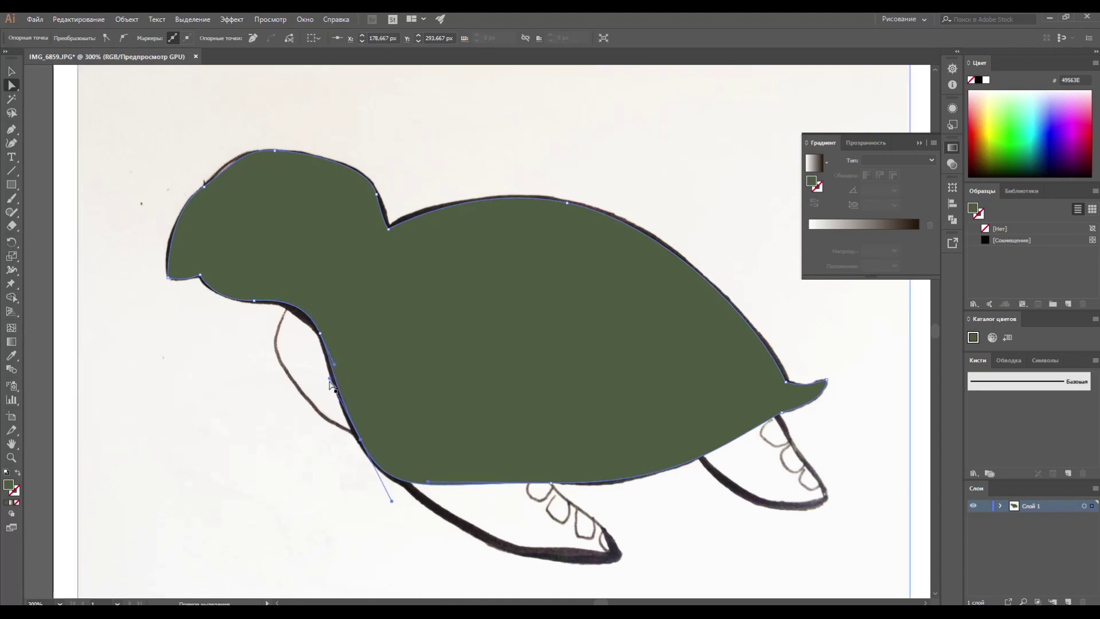
pyautogui.moveTo(321, 340); pyautogui.dragTo(321, 342)
pyautogui.moveTo(294, 298); pyautogui.dragTo(288, 302)
pyautogui.click(380, 202)
pyautogui.scroll(-3, 305, 169)
pyautogui.hscroll(3, 306, 170)
pyautogui.press('v')
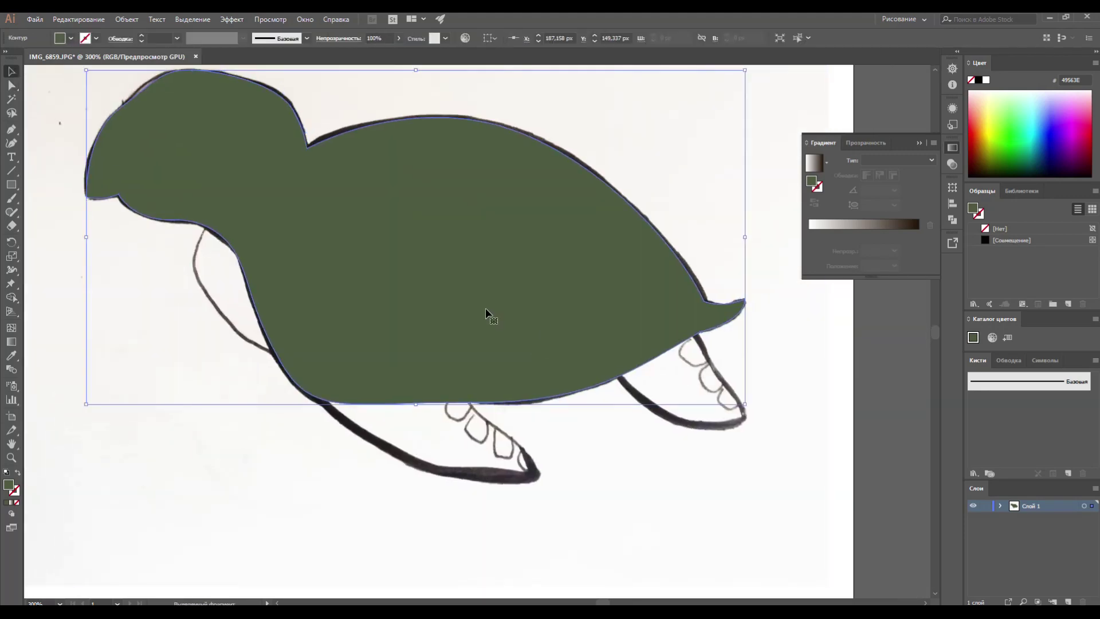
pyautogui.hotkey('ctrl', 'shift', '[')
# Trace the front flipper as a closed olive shape.
pyautogui.press('p')
pyautogui.click(321, 295)
pyautogui.moveTo(425, 342); pyautogui.dragTo(476, 408)
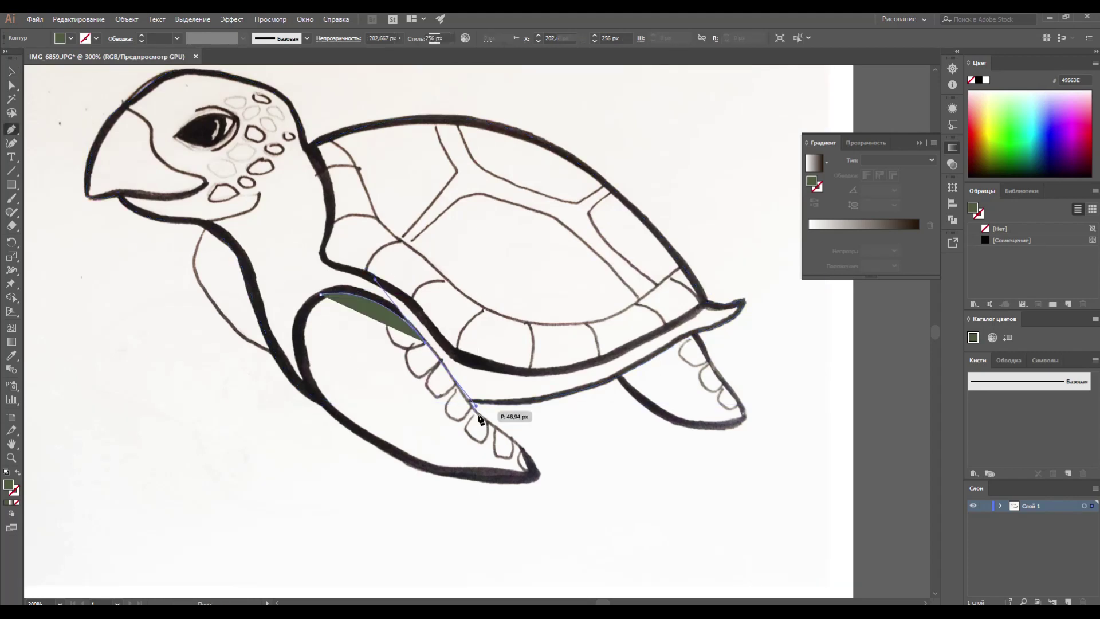
pyautogui.click(476, 406)
pyautogui.click(539, 476)
pyautogui.moveTo(371, 442); pyautogui.dragTo(295, 385)
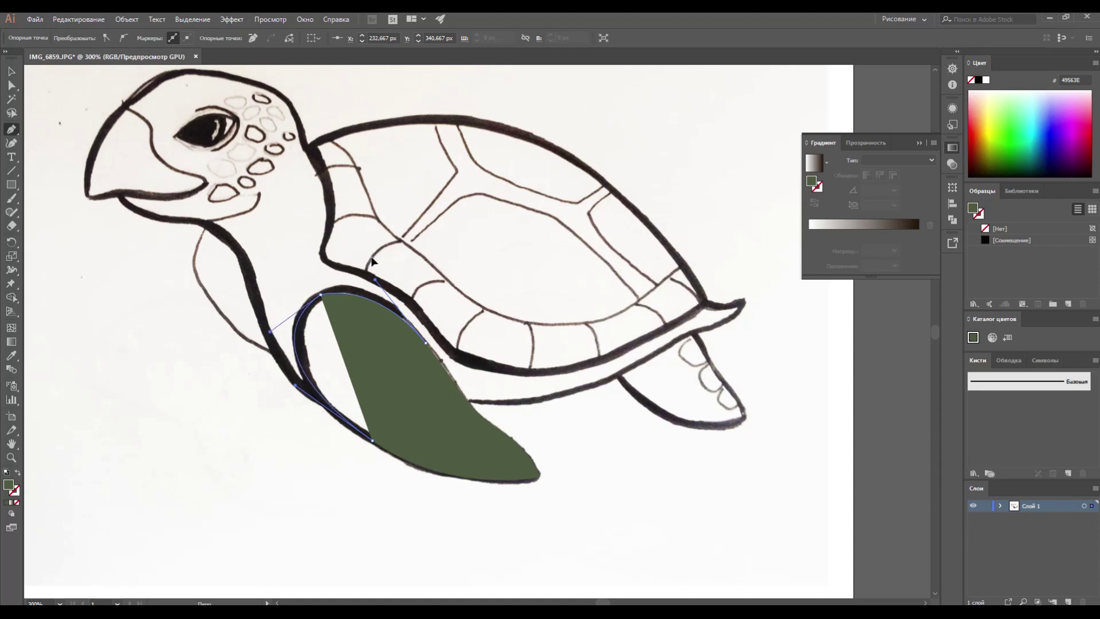
pyautogui.click(321, 295)
pyautogui.press('a')
# Trace the back flipper and another flipper as closed olive shapes.
pyautogui.click(124, 39)
pyautogui.press('p')
pyautogui.click(606, 365)
pyautogui.moveTo(745, 419); pyautogui.dragTo(806, 380)
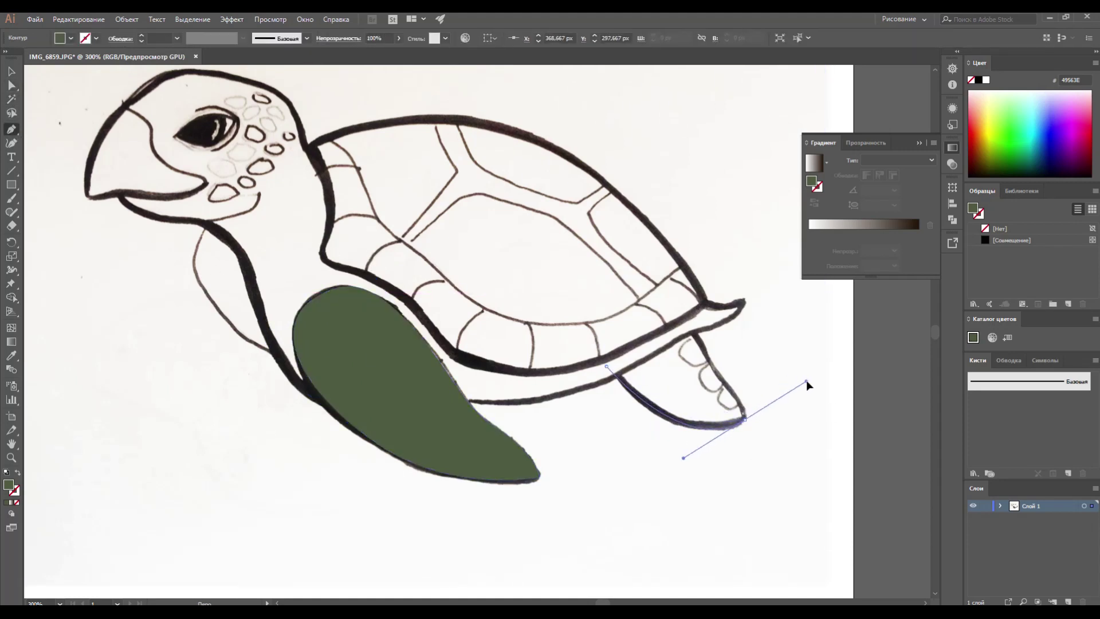
pyautogui.click(710, 363)
pyautogui.click(700, 344)
pyautogui.click(680, 321)
pyautogui.moveTo(200, 280); pyautogui.dragTo(220, 311)
pyautogui.moveTo(291, 348); pyautogui.dragTo(290, 265)
pyautogui.click(224, 204)
# Trace the beak as a closed shape and tighten its curve.
pyautogui.moveTo(119, 109); pyautogui.dragTo(318, 229)
pyautogui.click(322, 225)
pyautogui.moveTo(351, 264)
pyautogui.mouseDown()
pyautogui.moveTo(360, 298)
pyautogui.moveTo(388, 296)
pyautogui.mouseUp()
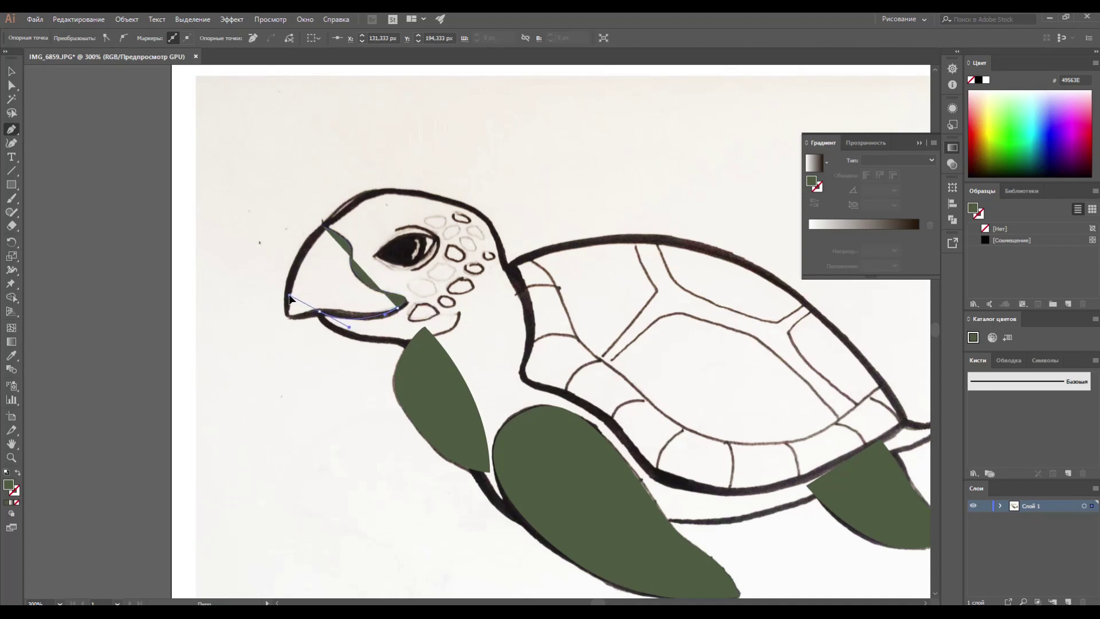
pyautogui.click(289, 317)
pyautogui.moveTo(323, 225); pyautogui.dragTo(324, 231)
pyautogui.moveTo(371, 261); pyautogui.dragTo(356, 244)
# Trace the shell from the neck around its lower and top edges, closing it.
pyautogui.moveTo(310, 297); pyautogui.dragTo(80, 209)
pyautogui.click(277, 185)
pyautogui.moveTo(291, 295)
pyautogui.mouseDown()
pyautogui.moveTo(284, 315)
pyautogui.moveTo(421, 363)
pyautogui.mouseUp()
pyautogui.moveTo(521, 408); pyautogui.dragTo(586, 402)
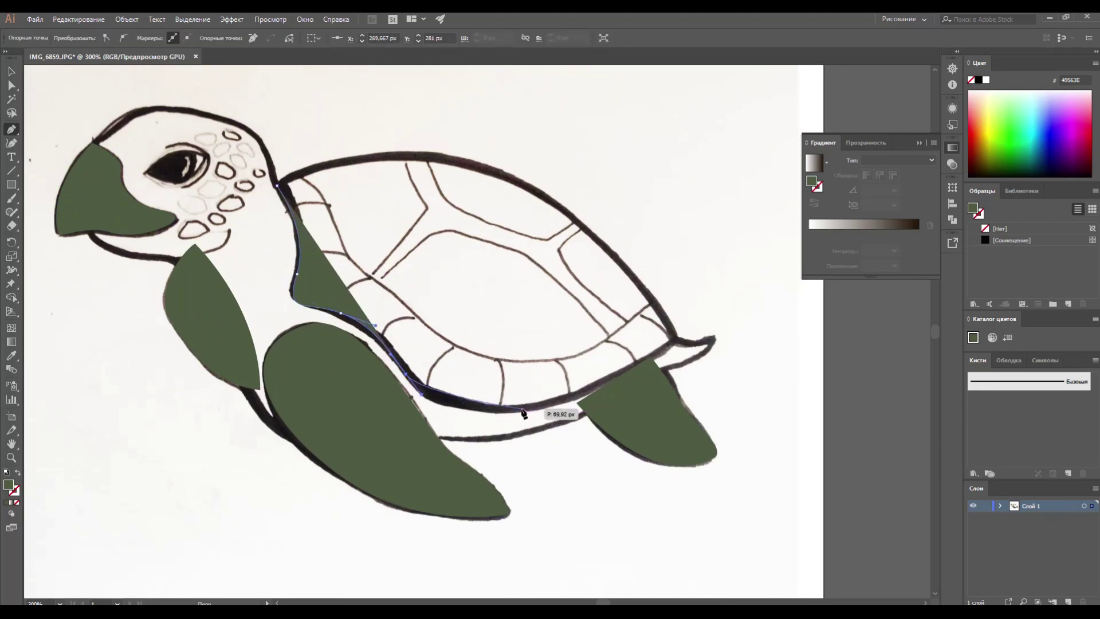
pyautogui.moveTo(497, 177); pyautogui.dragTo(404, 142)
pyautogui.click(317, 167)
pyautogui.click(277, 187)
# Trace the eye shape and begin the nostril spot on the head.
pyautogui.moveTo(143, 146)
pyautogui.mouseDown()
pyautogui.moveTo(276, 203)
pyautogui.moveTo(350, 217)
pyautogui.mouseUp()
pyautogui.click(276, 234)
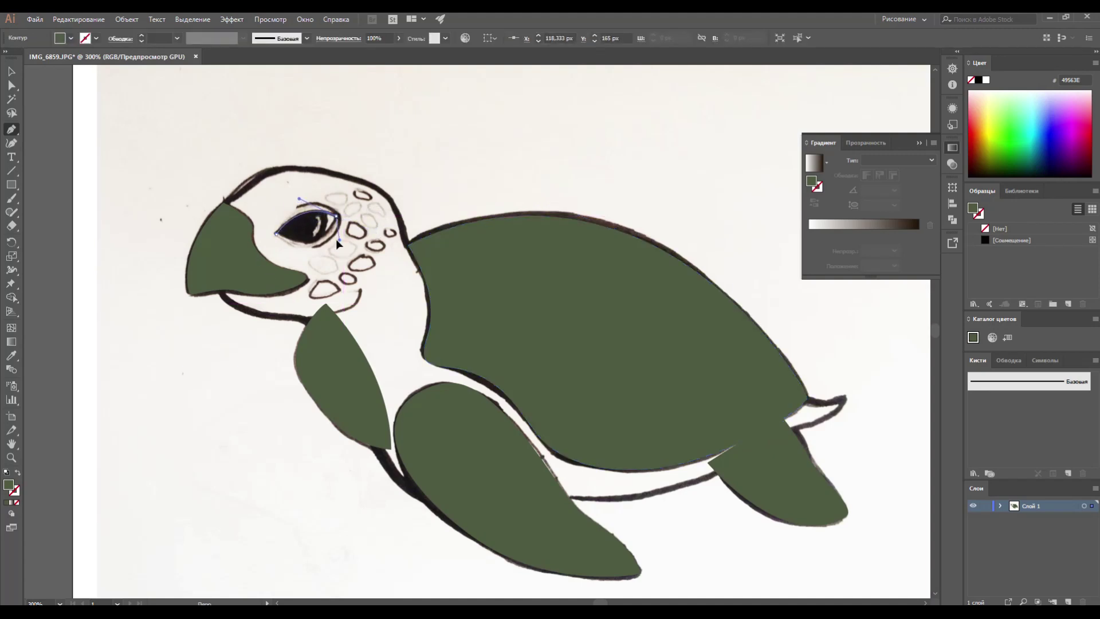
pyautogui.moveTo(276, 234); pyautogui.dragTo(265, 232)
pyautogui.moveTo(12, 185); pyautogui.dragTo(57, 213)
pyautogui.click(313, 287)
pyautogui.moveTo(331, 282)
pyautogui.mouseDown()
pyautogui.moveTo(369, 294)
pyautogui.moveTo(359, 278)
pyautogui.mouseUp()
# Zoom in and close the nostril spot and a small spot as white shapes.
pyautogui.scroll(4, 479, 344)
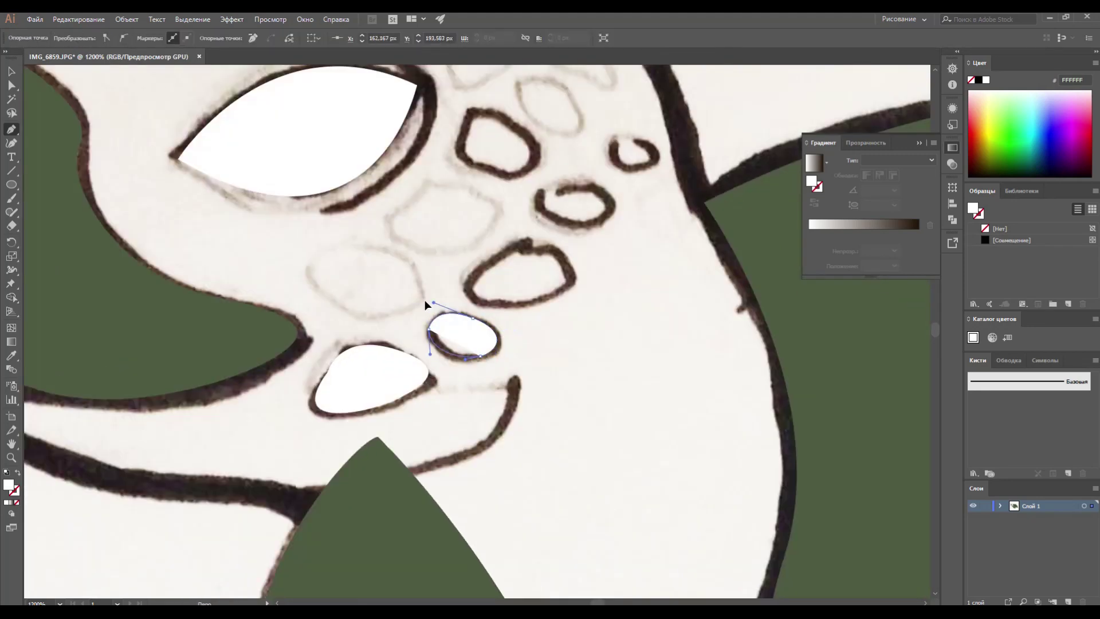
pyautogui.moveTo(472, 276)
pyautogui.mouseDown()
pyautogui.moveTo(498, 241)
pyautogui.moveTo(579, 272)
pyautogui.mouseUp()
pyautogui.moveTo(522, 304); pyautogui.dragTo(481, 307)
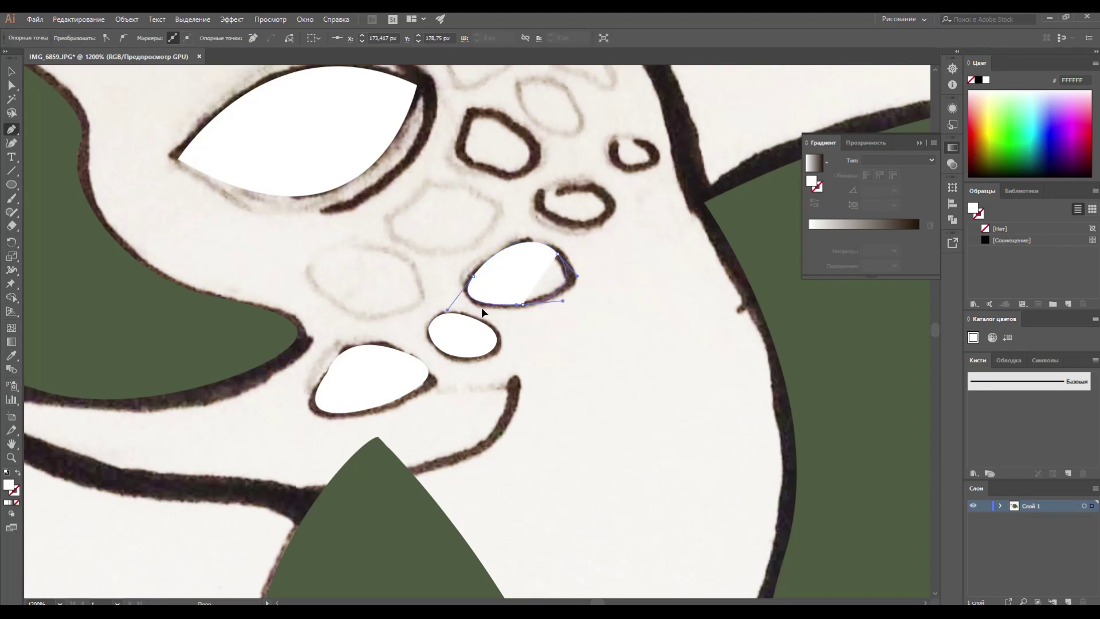
pyautogui.moveTo(615, 179); pyautogui.dragTo(637, 245)
# Trace the upper head spot and begin the upper-right spot.
pyautogui.click(540, 186)
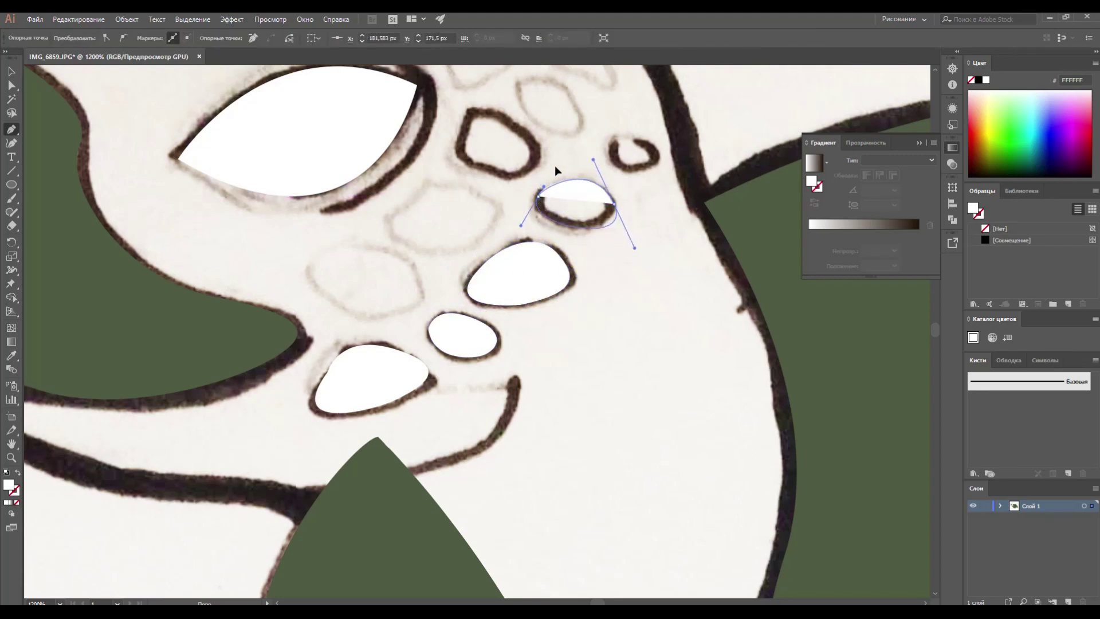
pyautogui.click(463, 131)
pyautogui.moveTo(512, 123); pyautogui.dragTo(555, 153)
pyautogui.moveTo(496, 172); pyautogui.dragTo(524, 186)
pyautogui.moveTo(463, 131); pyautogui.dragTo(458, 127)
pyautogui.moveTo(612, 150)
pyautogui.mouseDown()
pyautogui.moveTo(618, 133)
pyautogui.moveTo(693, 161)
pyautogui.mouseUp()
# Trace the outer eye ring as a closed shape.
pyautogui.moveTo(577, 99); pyautogui.dragTo(658, 248)
pyautogui.moveTo(234, 290); pyautogui.dragTo(238, 234)
pyautogui.moveTo(386, 188); pyautogui.dragTo(462, 183)
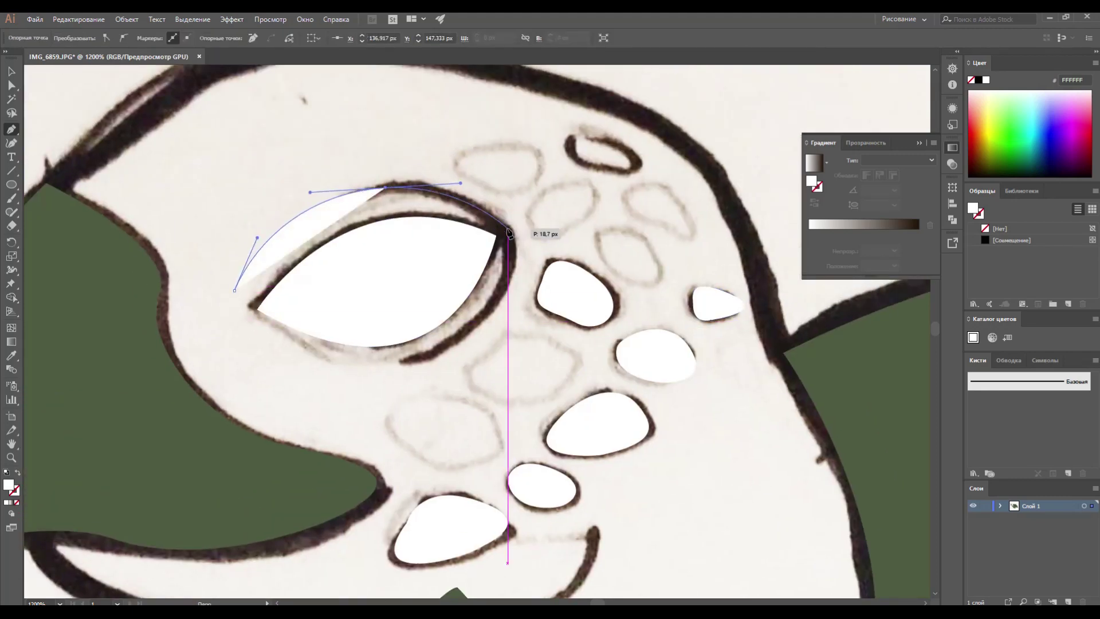
pyautogui.moveTo(406, 361); pyautogui.dragTo(507, 341)
pyautogui.moveTo(234, 291); pyautogui.dragTo(253, 236)
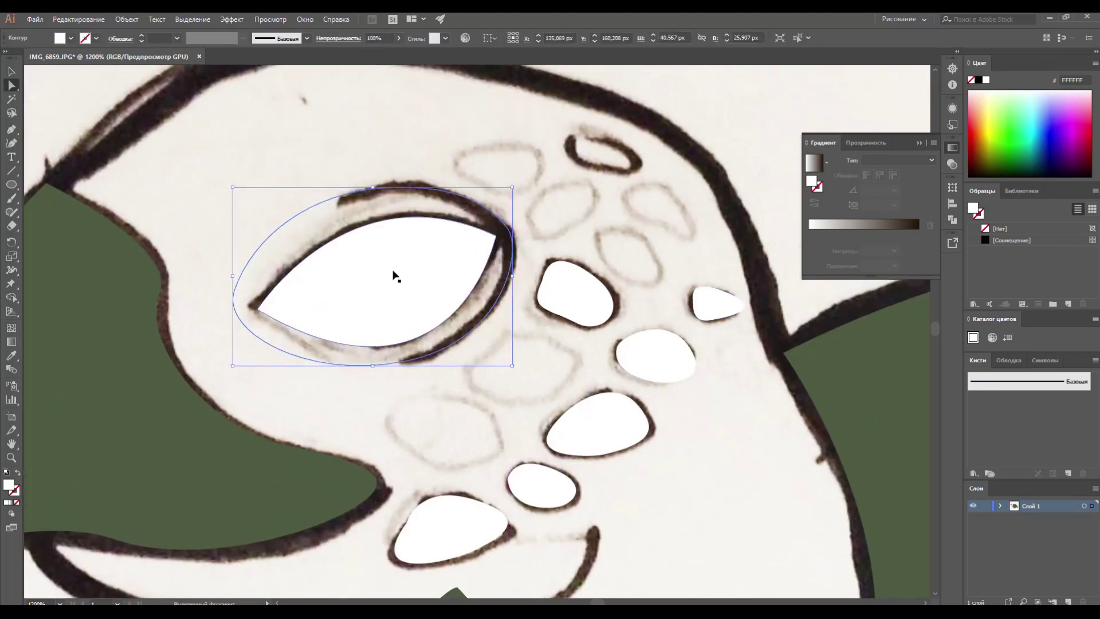
# Sample a colour with the Eyedropper and open the fill Color Picker.
pyautogui.press('i')
pyautogui.click(85, 372)
pyautogui.doubleClick(9, 485)
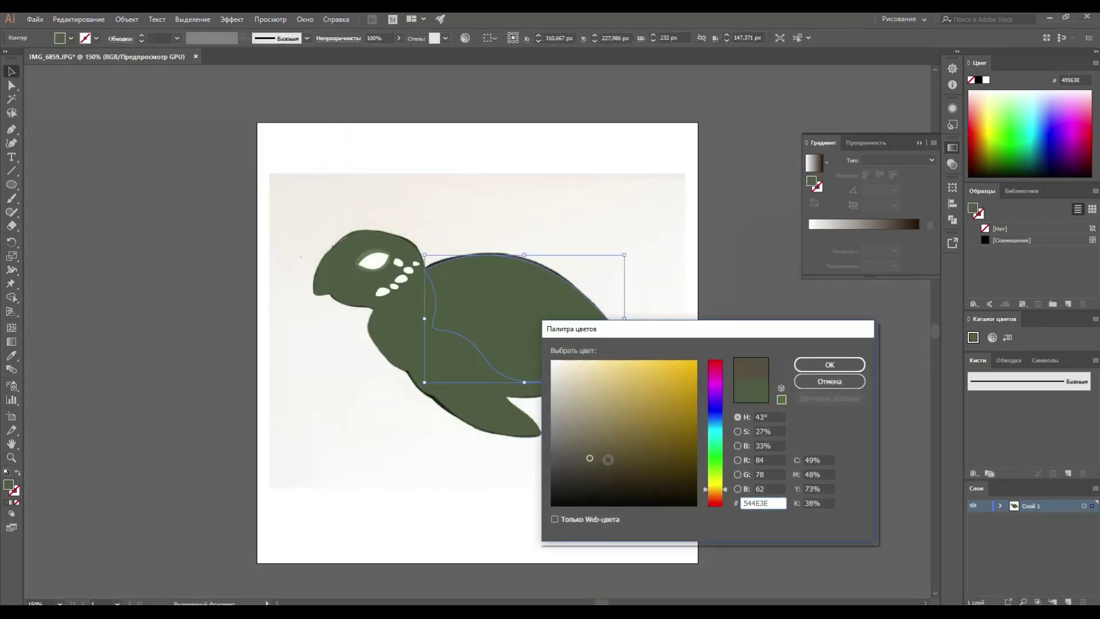
# Select the flippers and set their fill to paler olive 7B7C5B.
pyautogui.keyDown('shift'); pyautogui.click(378, 342); pyautogui.keyUp('shift')
pyautogui.doubleClick(8, 485)
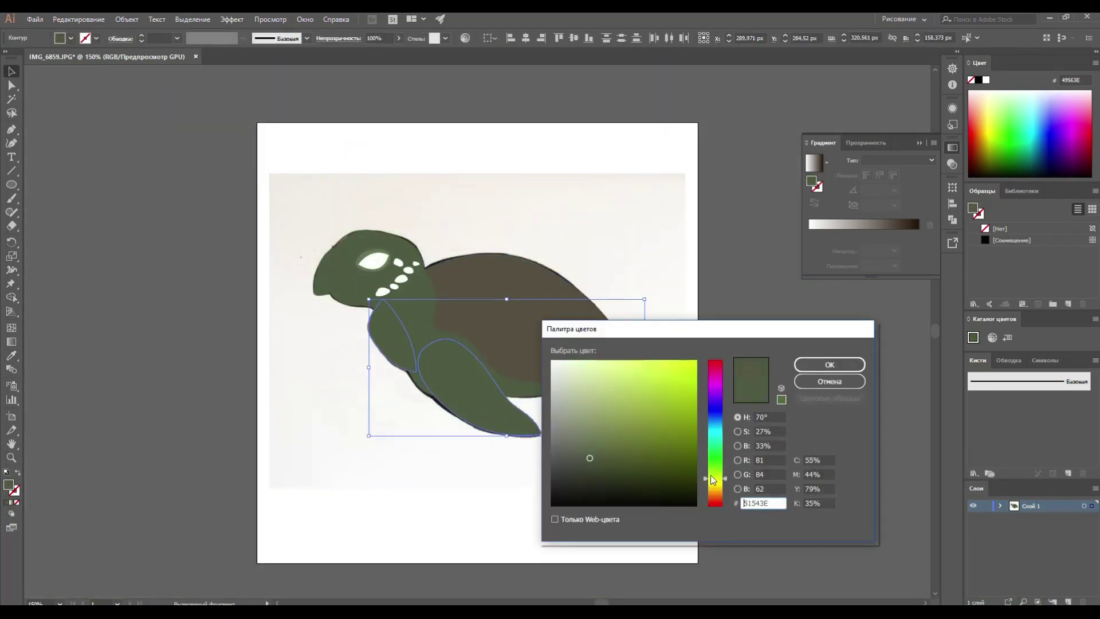
pyautogui.press('Return')
pyautogui.click(384, 340)
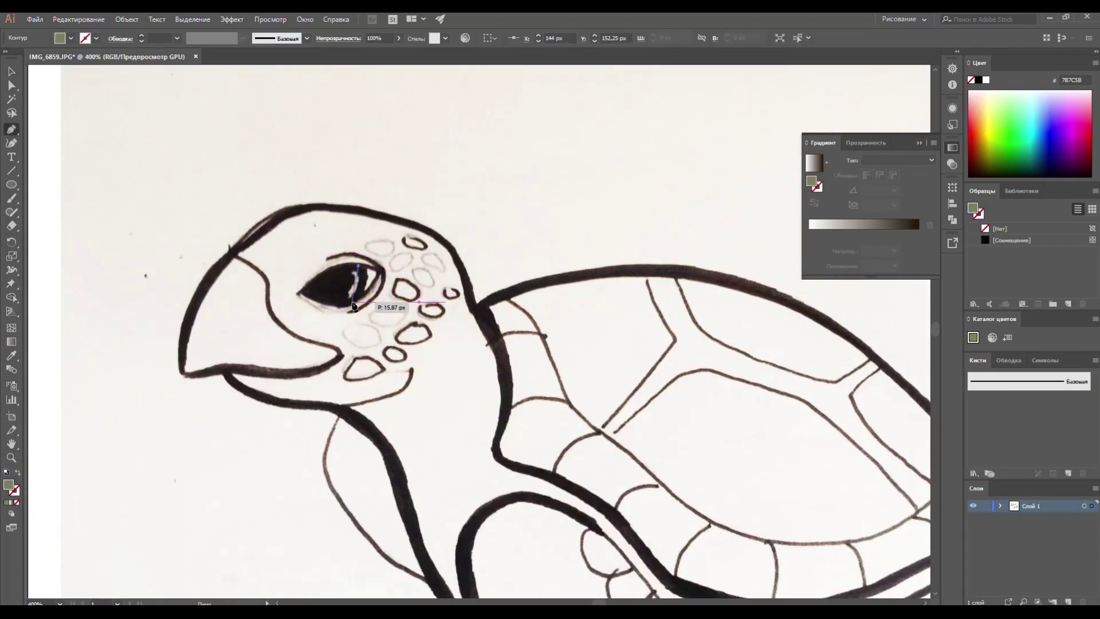
# Abandon the pen pupil path and draw an ellipse over the eye, reshaping it to fit.
pyautogui.moveTo(352, 303); pyautogui.dragTo(373, 285)
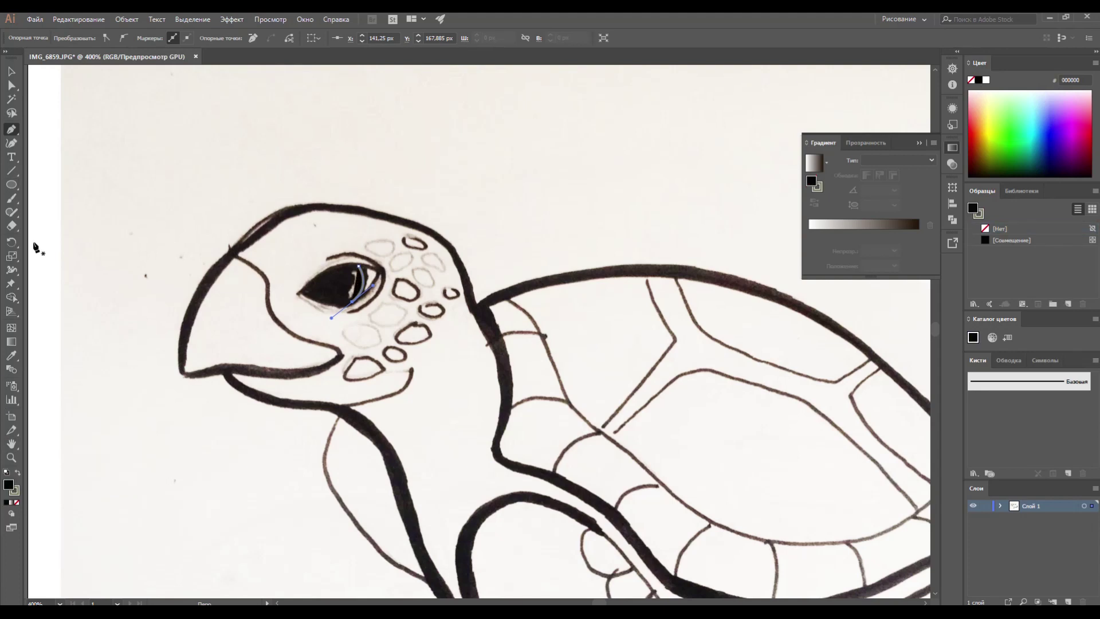
pyautogui.click(12, 71)
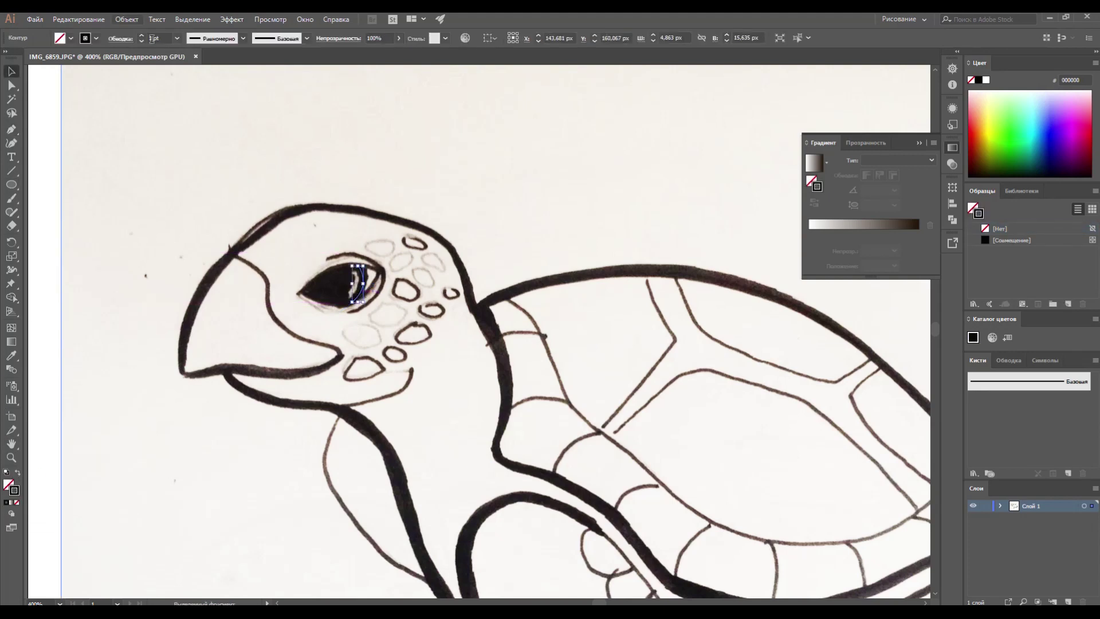
pyautogui.moveTo(341, 285); pyautogui.dragTo(356, 307)
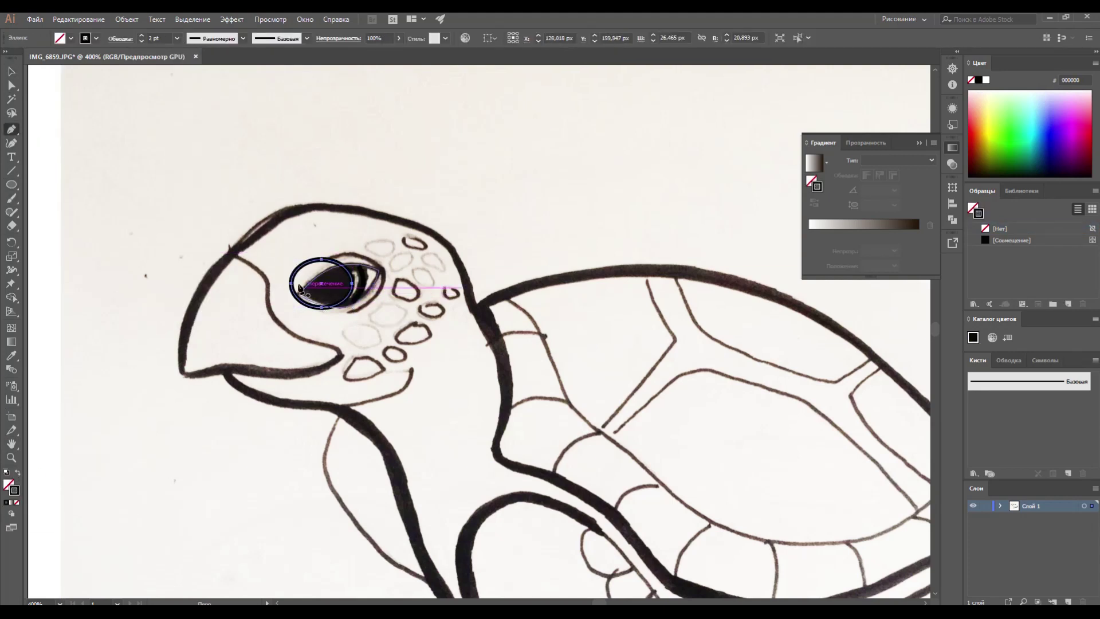
pyautogui.press('a')
pyautogui.moveTo(323, 264); pyautogui.dragTo(326, 272)
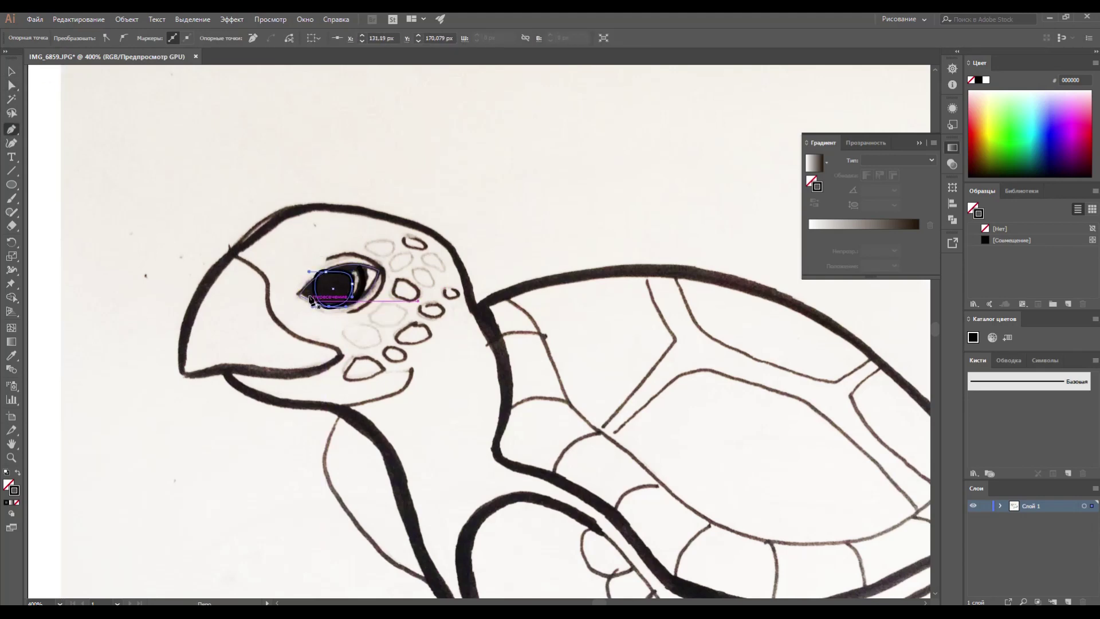
# Refine the pupil's top point up close and make it solid black with no stroke.
pyautogui.hotkey('ctrl', '+')
pyautogui.hotkey('ctrl', '+')
pyautogui.hotkey('ctrl', '+')
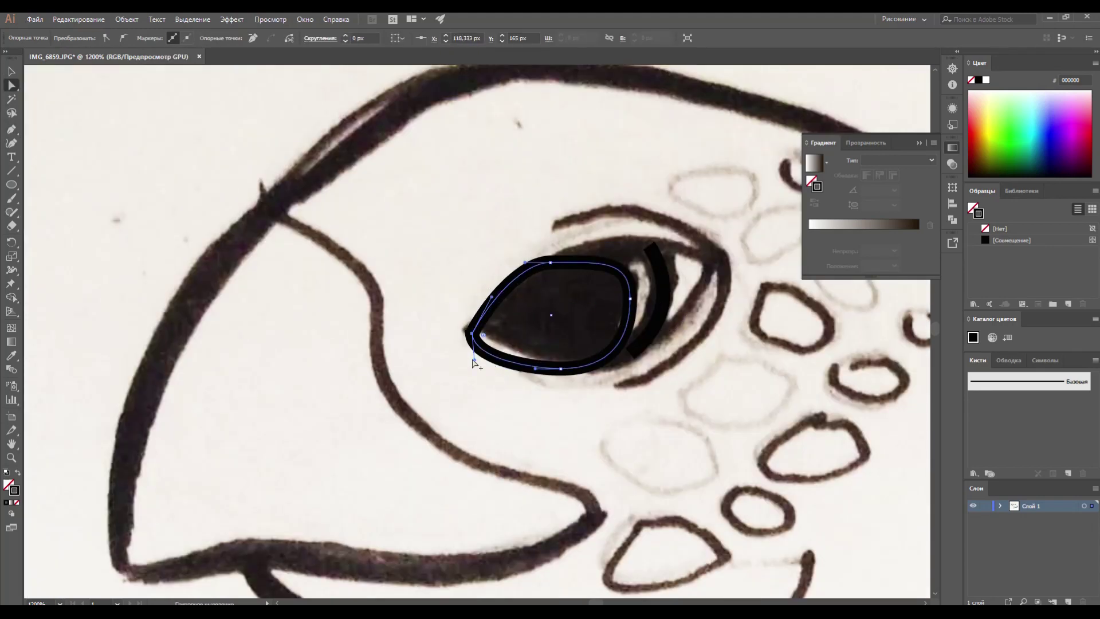
pyautogui.moveTo(558, 268); pyautogui.dragTo(557, 262)
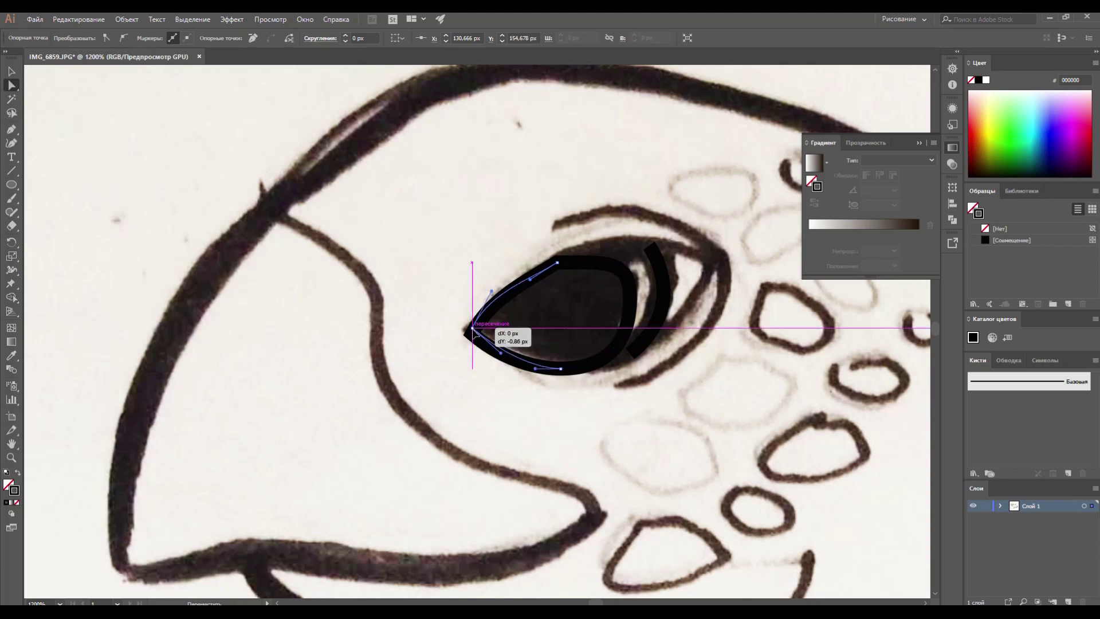
pyautogui.hotkey('shift', 'x')
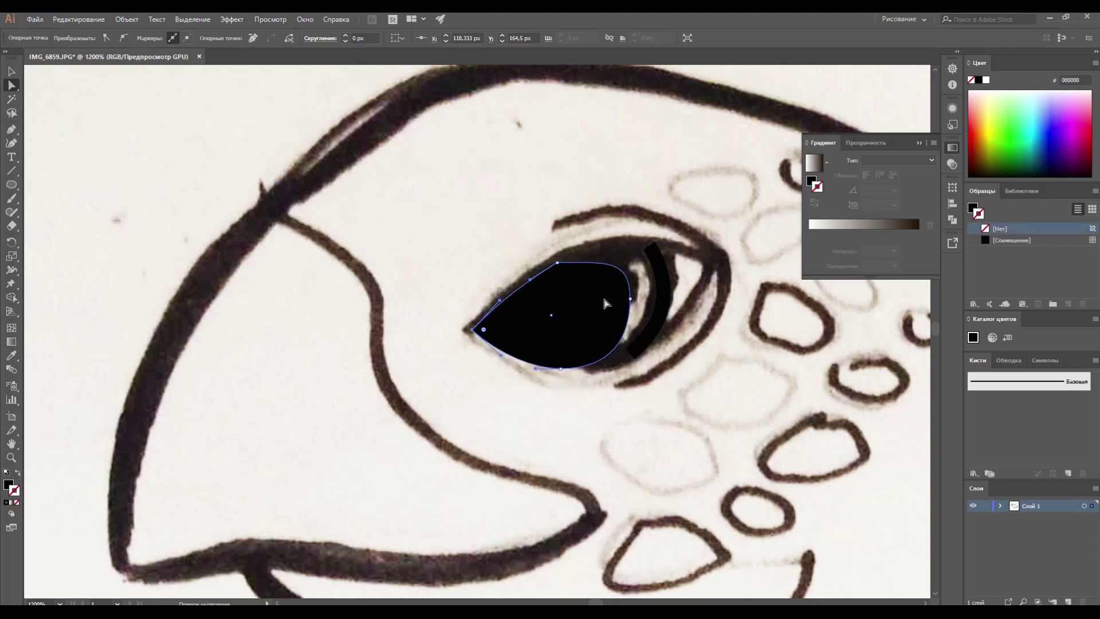
pyautogui.moveTo(606, 304); pyautogui.dragTo(172, 245)
pyautogui.hotkey('ctrl', '-')
# Trace the first black border pieces along the shell's edge with the Pen tool.
pyautogui.press('p')
pyautogui.click(428, 211)
pyautogui.click(371, 202)
pyautogui.click(359, 221)
pyautogui.click(436, 219)
pyautogui.click(470, 314)
pyautogui.click(383, 320)
pyautogui.click(366, 226)
pyautogui.moveTo(435, 219)
pyautogui.mouseDown()
pyautogui.moveTo(451, 243)
pyautogui.moveTo(403, 133)
pyautogui.mouseUp()
# Trace two more closed black border pieces further along the shell edge.
pyautogui.click(397, 294)
pyautogui.moveTo(466, 240); pyautogui.dragTo(504, 243)
pyautogui.click(423, 204)
pyautogui.moveTo(329, 222); pyautogui.dragTo(296, 259)
pyautogui.click(312, 275)
pyautogui.click(398, 294)
pyautogui.moveTo(405, 312); pyautogui.dragTo(326, 236)
pyautogui.click(394, 170)
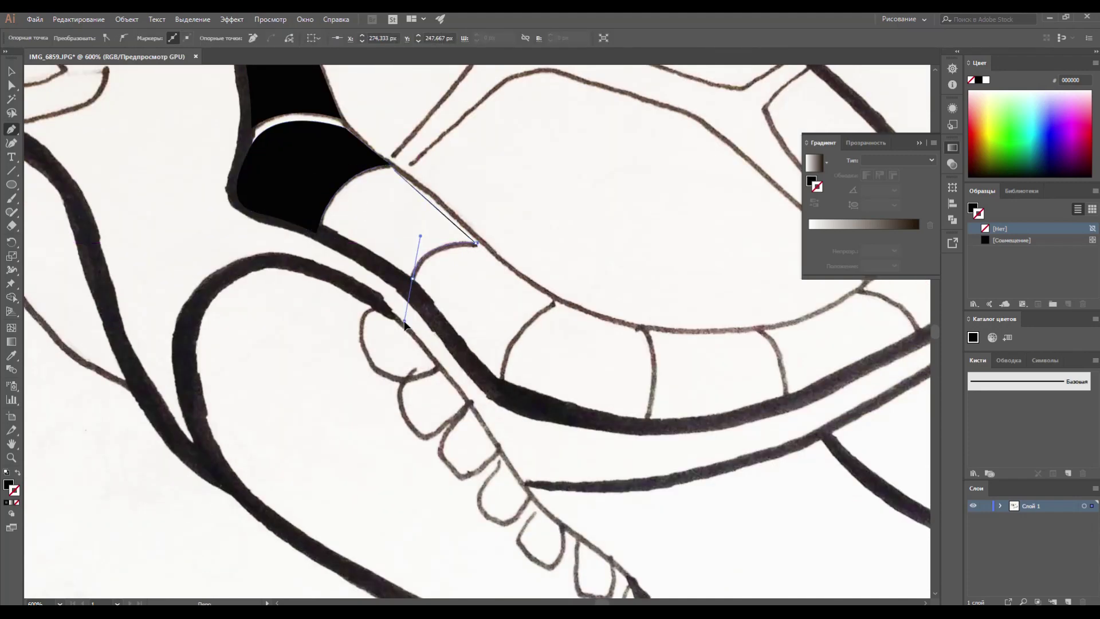
pyautogui.click(476, 244)
pyautogui.click(413, 279)
pyautogui.click(377, 251)
pyautogui.click(325, 232)
# Add two further four-cornered black plates along the shell border.
pyautogui.moveTo(453, 165); pyautogui.dragTo(313, 60)
pyautogui.click(277, 184)
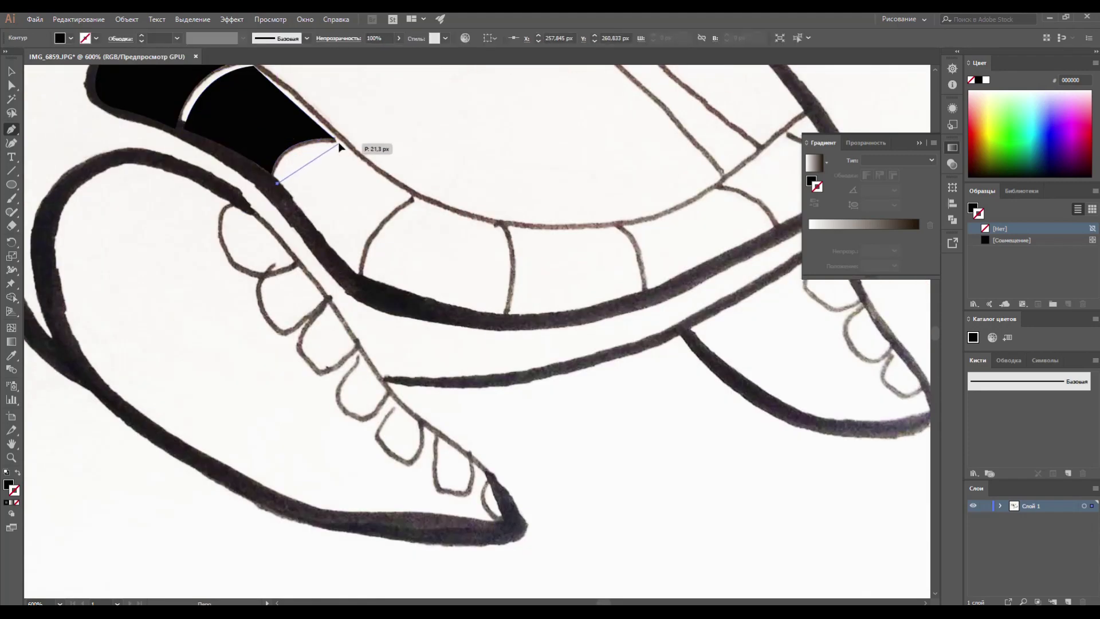
pyautogui.click(412, 198)
pyautogui.click(361, 272)
pyautogui.click(276, 183)
pyautogui.moveTo(366, 269); pyautogui.dragTo(278, 243)
pyautogui.click(324, 170)
pyautogui.click(410, 197)
pyautogui.click(415, 287)
pyautogui.click(271, 246)
# Trace a curved border piece beside the previous one and begin the next to its right.
pyautogui.moveTo(385, 141); pyautogui.dragTo(294, 135)
pyautogui.click(320, 190)
pyautogui.moveTo(325, 280); pyautogui.dragTo(312, 324)
pyautogui.click(456, 259)
pyautogui.moveTo(431, 192); pyautogui.dragTo(397, 196)
pyautogui.click(319, 190)
pyautogui.click(379, 228)
pyautogui.click(527, 228)
pyautogui.moveTo(469, 191); pyautogui.dragTo(443, 215)
# Outline another black border piece further right, curving its left edge.
pyautogui.moveTo(400, 290); pyautogui.dragTo(391, 242)
pyautogui.scroll(3, 368, 214)
pyautogui.click(456, 290)
pyautogui.click(517, 239)
pyautogui.click(576, 284)
pyautogui.click(513, 331)
pyautogui.moveTo(456, 289); pyautogui.dragTo(428, 291)
# Trace the next shell plate with curved edges following the sketch lines.
pyautogui.scroll(3, 428, 287)
pyautogui.hscroll(-3, 428, 287)
pyautogui.click(162, 286)
pyautogui.moveTo(281, 191); pyautogui.dragTo(319, 185)
pyautogui.moveTo(453, 239); pyautogui.dragTo(472, 252)
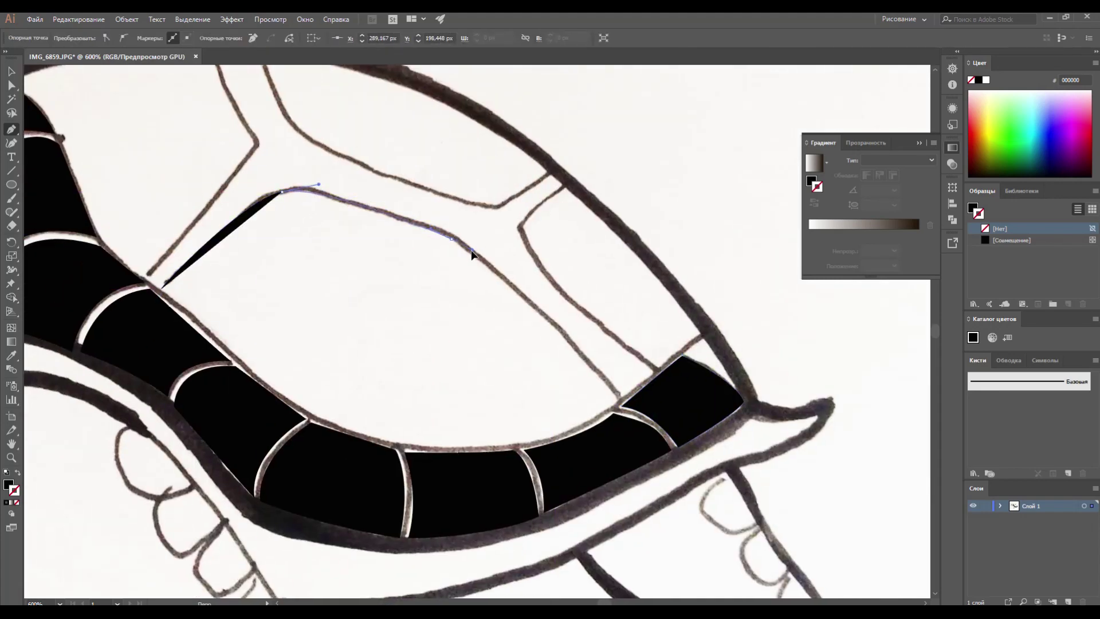
pyautogui.click(619, 396)
pyautogui.moveTo(356, 431); pyautogui.dragTo(239, 374)
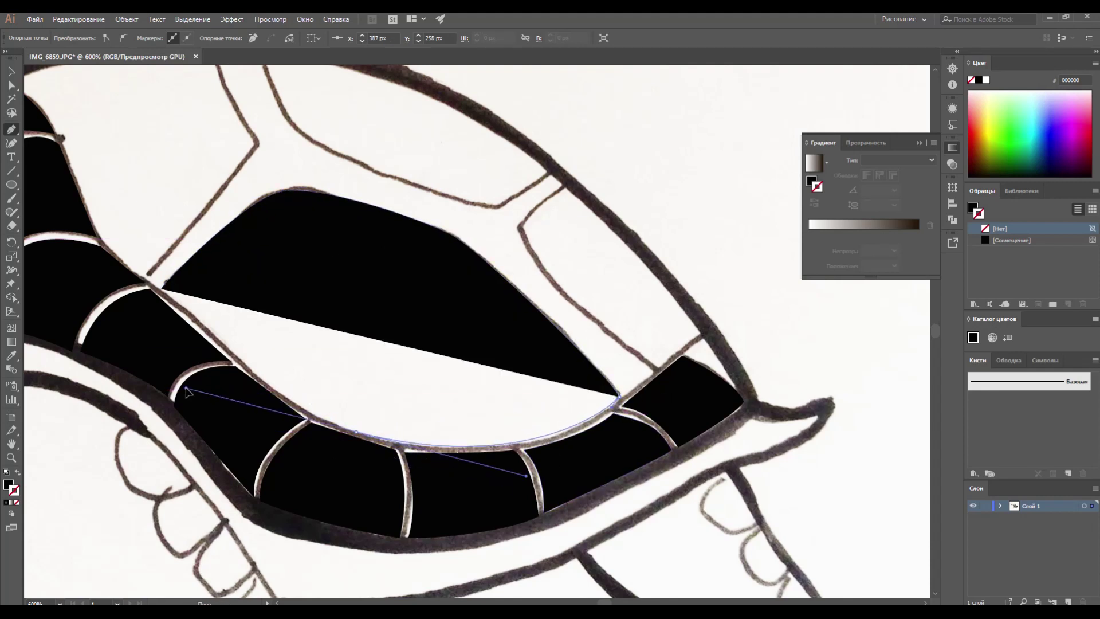
pyautogui.moveTo(162, 287); pyautogui.dragTo(168, 218)
# Trace the next edge plate and a wedge-shaped plate along the inner curve.
pyautogui.scroll(3, 168, 218)
pyautogui.hscroll(3, 168, 218)
pyautogui.click(487, 279)
pyautogui.moveTo(439, 324); pyautogui.dragTo(438, 343)
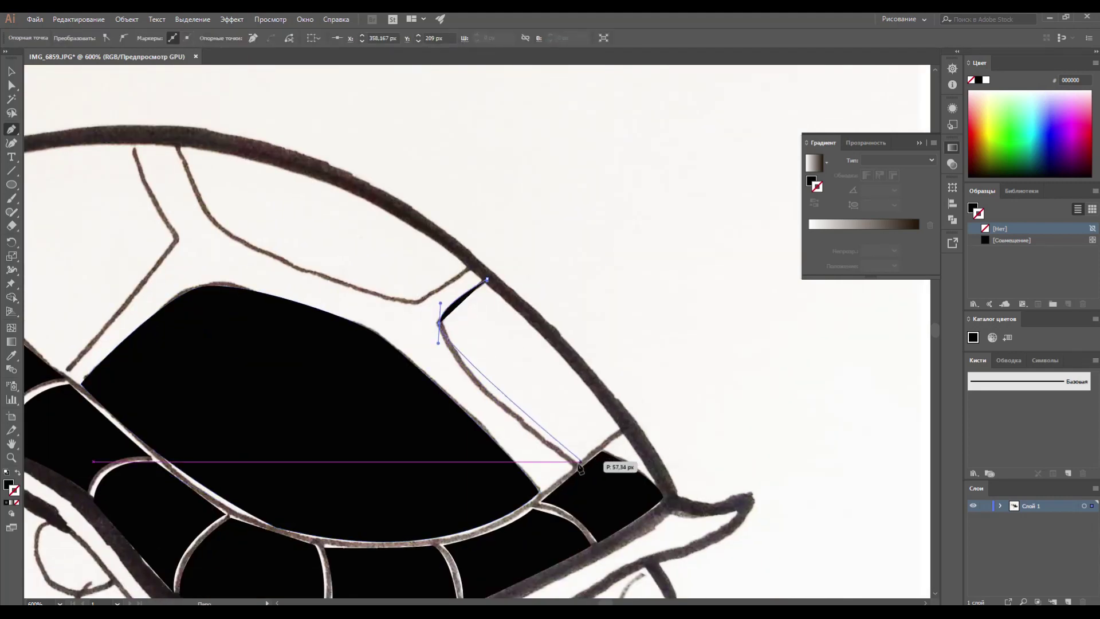
pyautogui.click(575, 463)
pyautogui.click(623, 429)
pyautogui.scroll(3, 438, 255)
pyautogui.hscroll(-3, 438, 255)
pyautogui.click(438, 253)
pyautogui.click(506, 355)
pyautogui.moveTo(669, 413); pyautogui.dragTo(695, 414)
pyautogui.click(735, 386)
# Trace a plate along the shell's top edge and another near the neck.
pyautogui.click(438, 254)
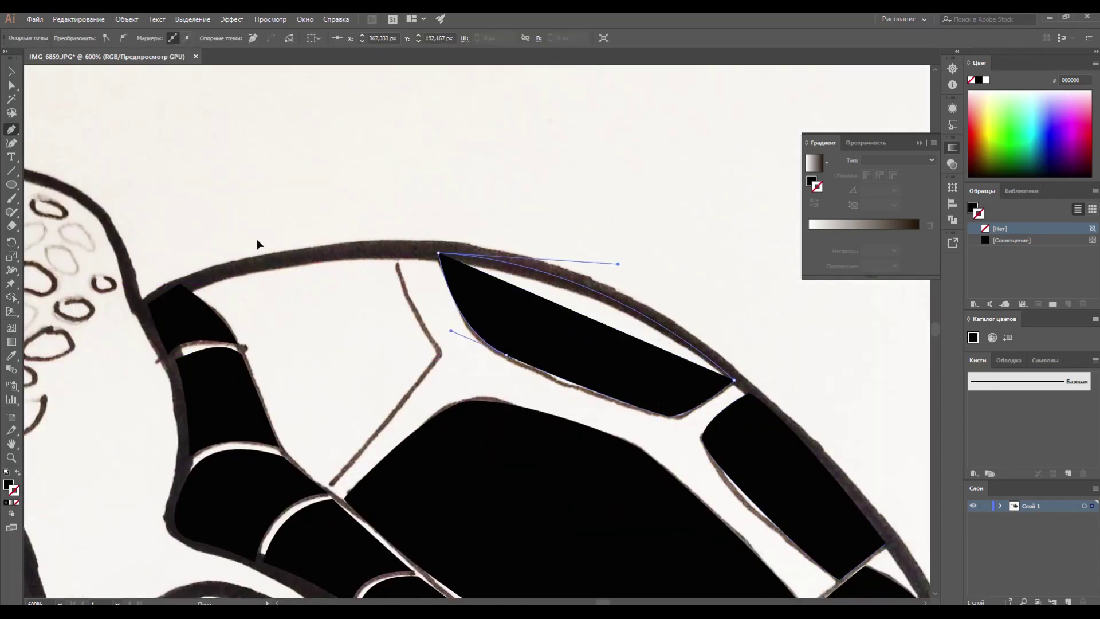
pyautogui.hscroll(-5, 258, 241)
pyautogui.click(424, 248)
pyautogui.click(633, 217)
pyautogui.click(673, 313)
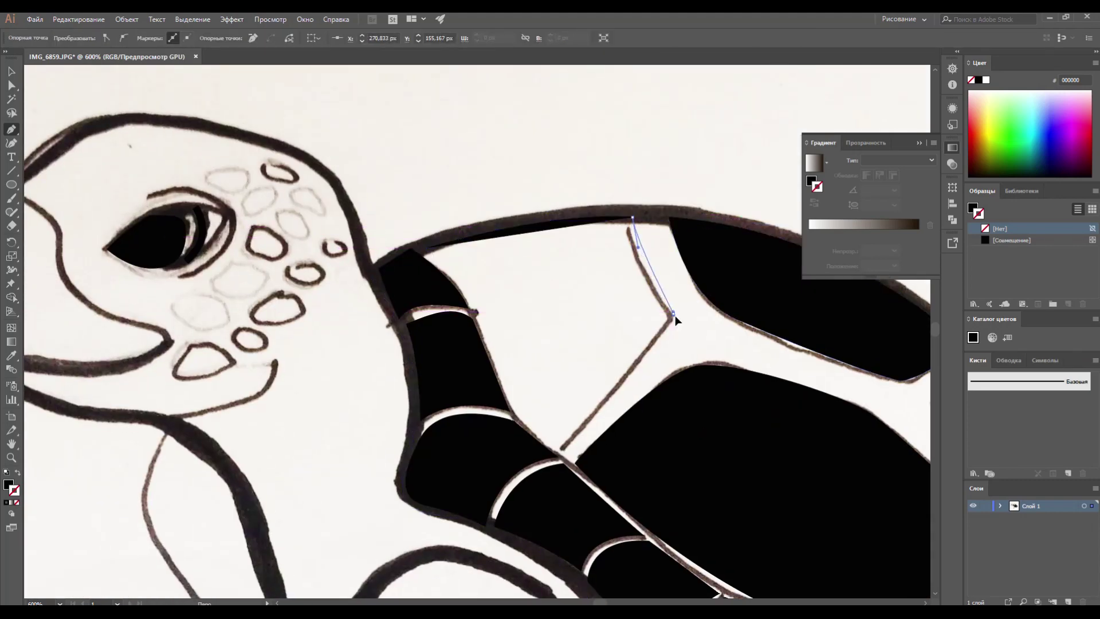
pyautogui.click(563, 448)
pyautogui.moveTo(490, 344); pyautogui.dragTo(473, 277)
pyautogui.click(426, 247)
# Outline the first black toe shape on the lower flipper.
pyautogui.scroll(-3, 426, 247)
pyautogui.hscroll(5, 427, 247)
pyautogui.scroll(-4, 473, 262)
pyautogui.hscroll(-3, 473, 263)
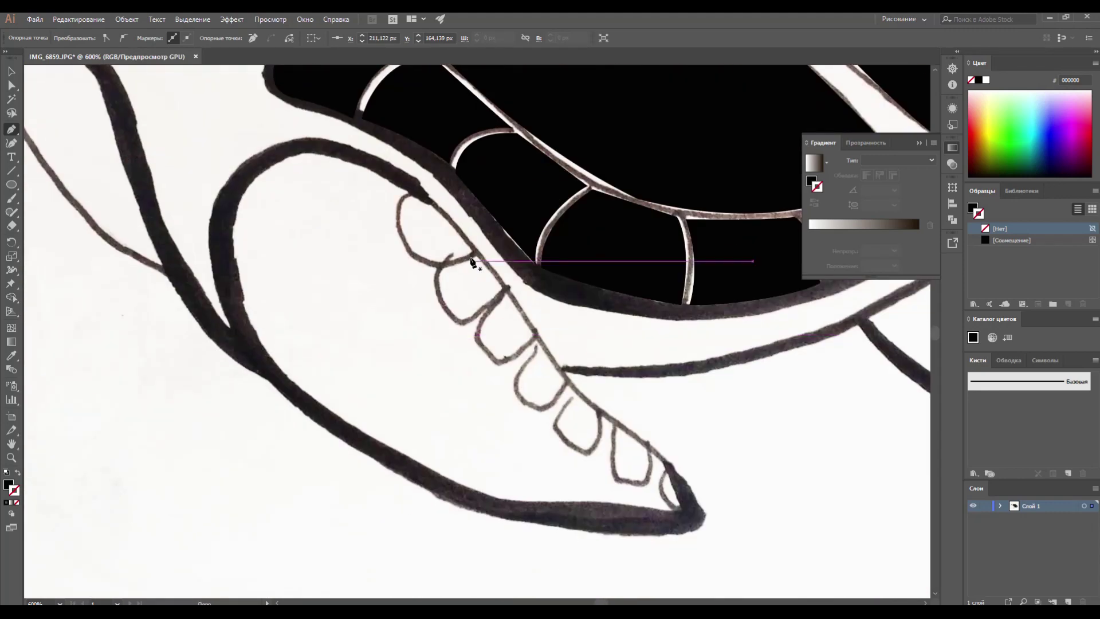
pyautogui.click(438, 265)
pyautogui.click(437, 269)
pyautogui.click(437, 314)
pyautogui.click(459, 324)
pyautogui.click(437, 268)
# Duplicate the toe, scale and rotate copies, and reshape them to fit the next toes.
pyautogui.press('v')
pyautogui.moveTo(470, 298)
pyautogui.mouseDown()
pyautogui.moveTo(538, 384)
pyautogui.moveTo(521, 410)
pyautogui.moveTo(579, 427)
pyautogui.moveTo(631, 461)
pyautogui.mouseUp()
pyautogui.moveTo(671, 467); pyautogui.dragTo(674, 473)
pyautogui.press('a')
pyautogui.click(499, 333)
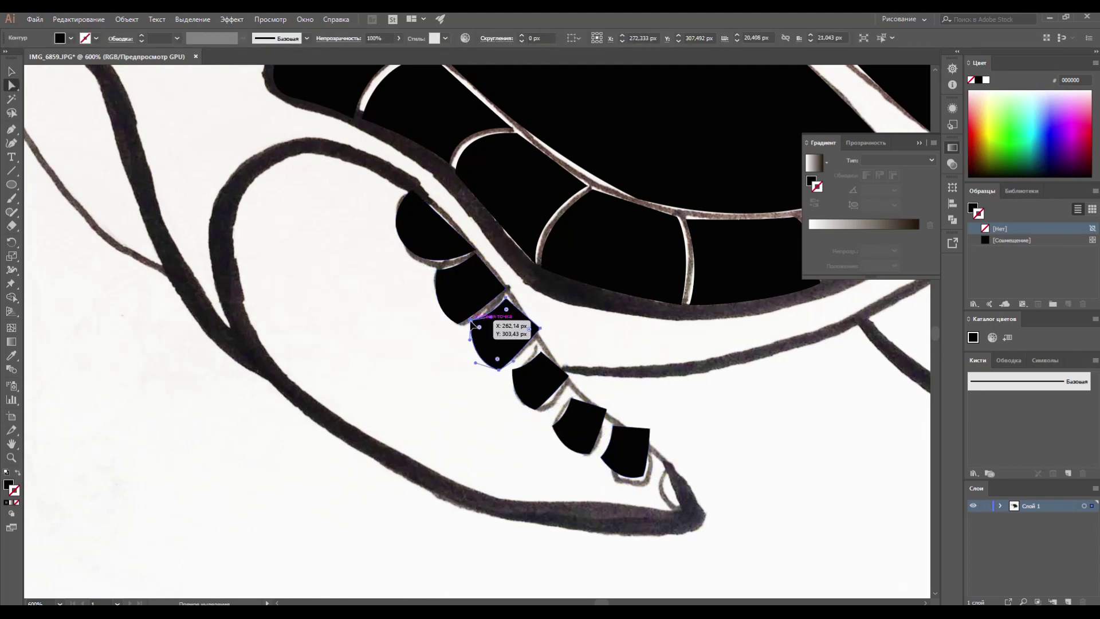
pyautogui.moveTo(507, 298); pyautogui.dragTo(538, 347)
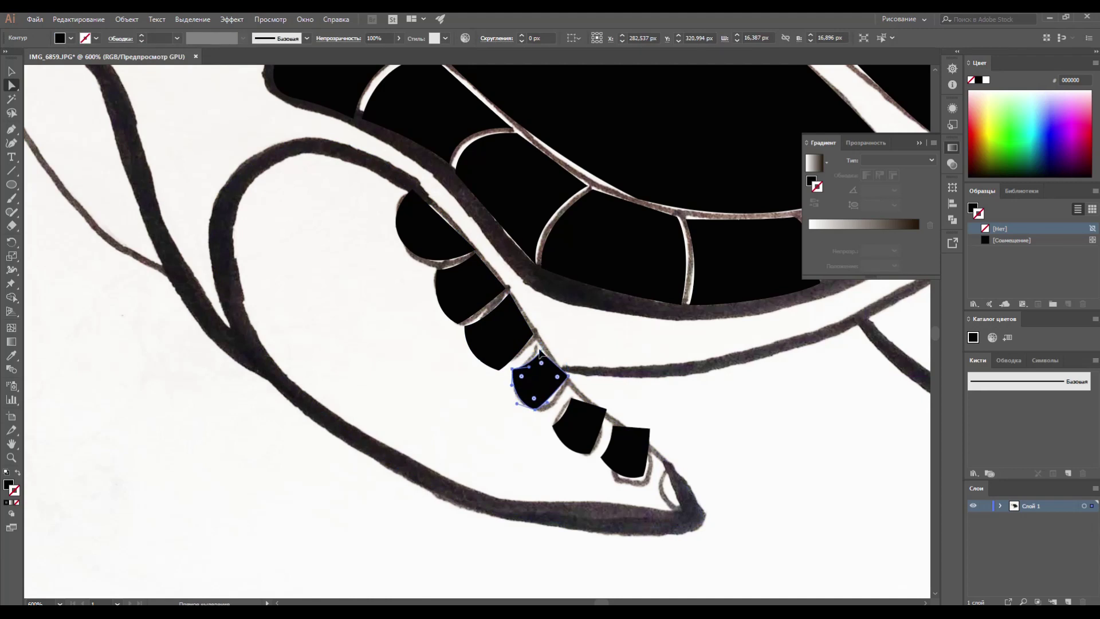
pyautogui.click(542, 354)
pyautogui.moveTo(557, 411)
pyautogui.mouseDown()
pyautogui.moveTo(516, 381)
pyautogui.moveTo(575, 395)
pyautogui.mouseUp()
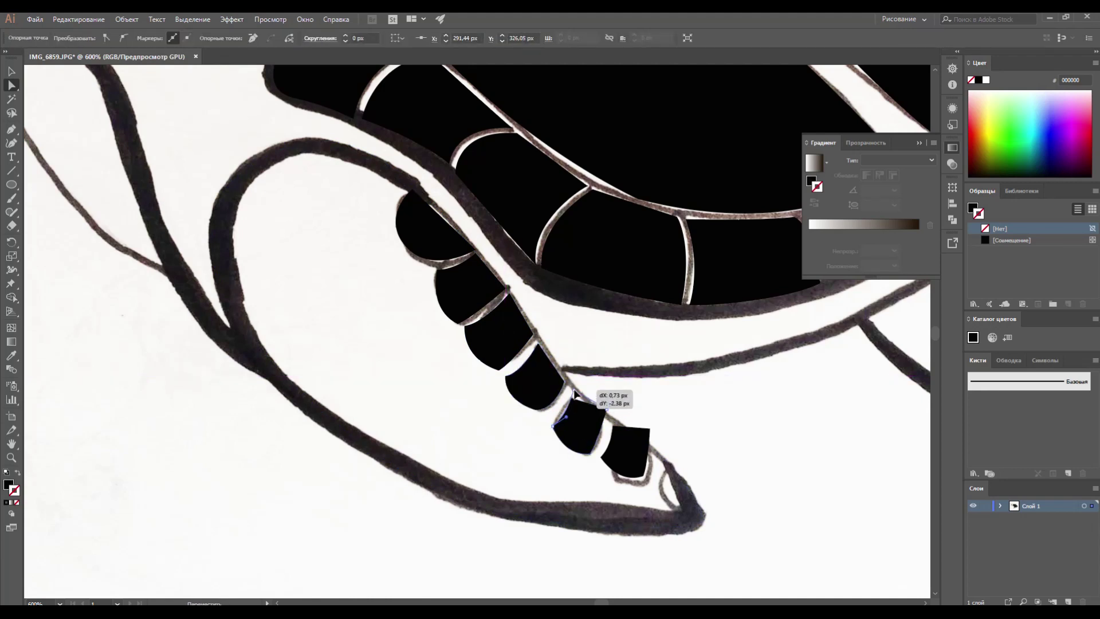
# Fit the sixth toe and copy a finished toe onto the rear flipper.
pyautogui.click(602, 463)
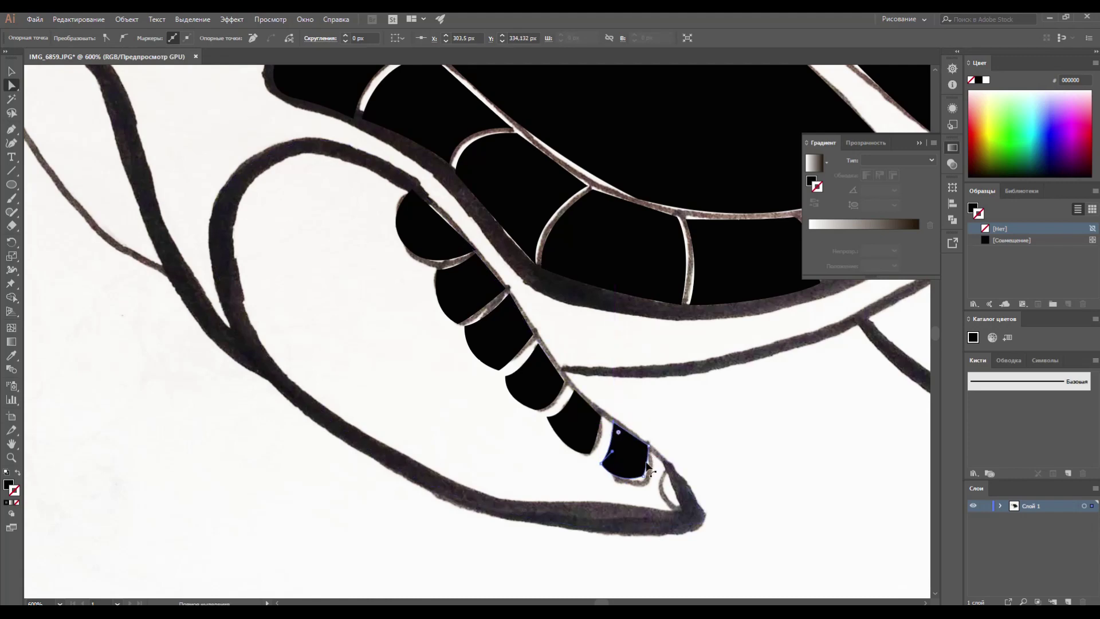
pyautogui.scroll(-3, 686, 456)
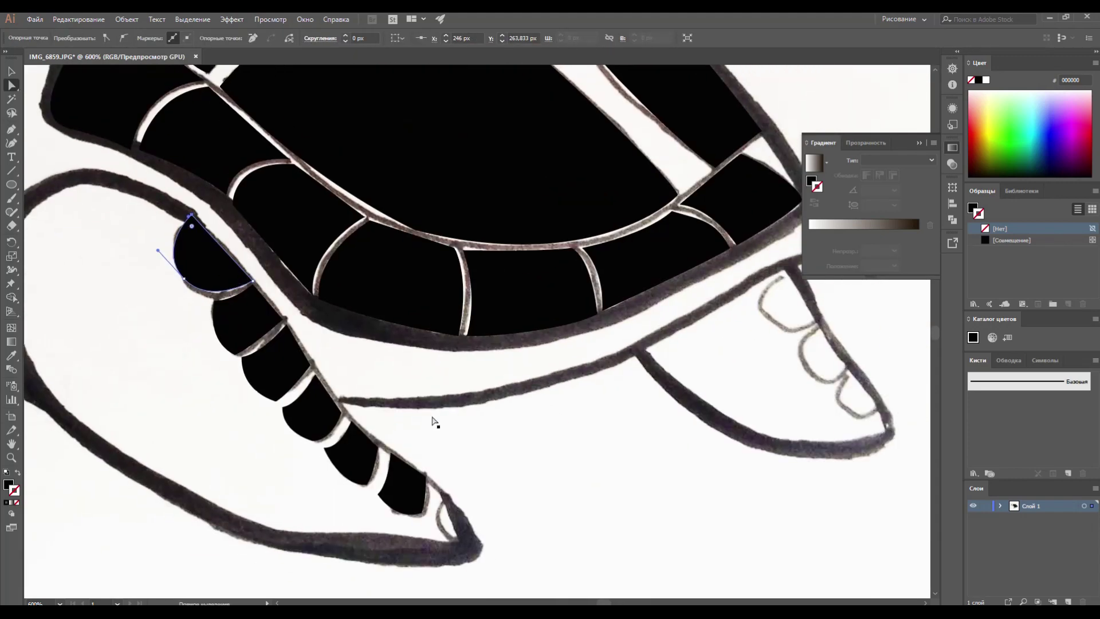
pyautogui.click(309, 396)
pyautogui.moveTo(314, 440)
pyautogui.mouseDown()
pyautogui.moveTo(786, 309)
pyautogui.moveTo(819, 332)
pyautogui.moveTo(864, 399)
pyautogui.mouseUp()
pyautogui.press('a')
pyautogui.press('v')
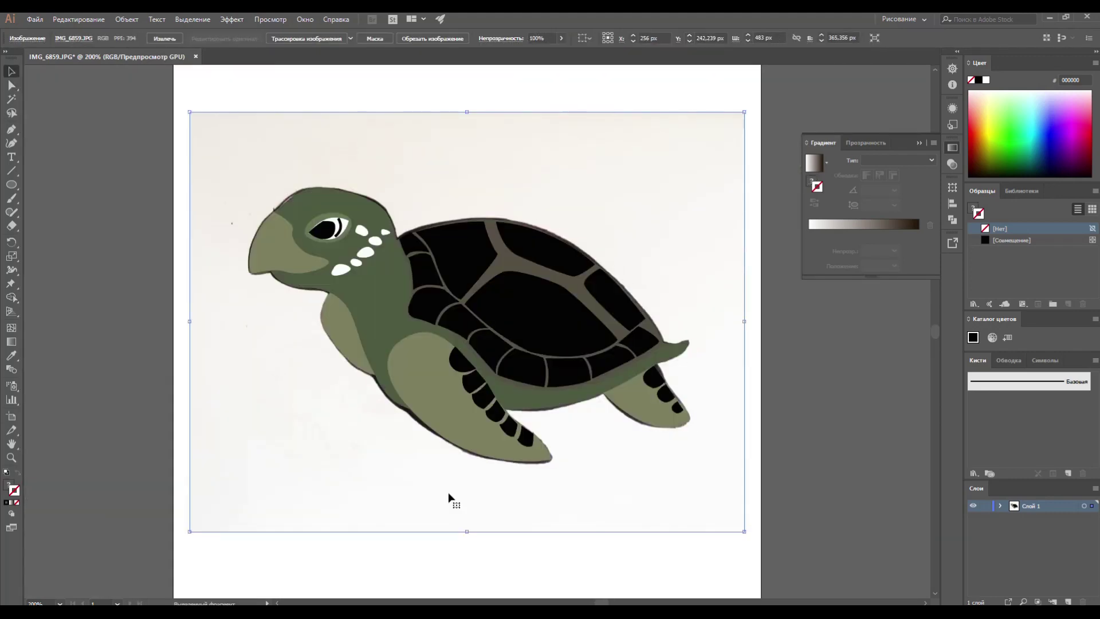
# Fill the selected shell-edge scutes with green (577F30) via the Color Picker.
pyautogui.keyDown('shift'); pyautogui.click(453, 298); pyautogui.keyUp('shift')
pyautogui.doubleClick(9, 488)
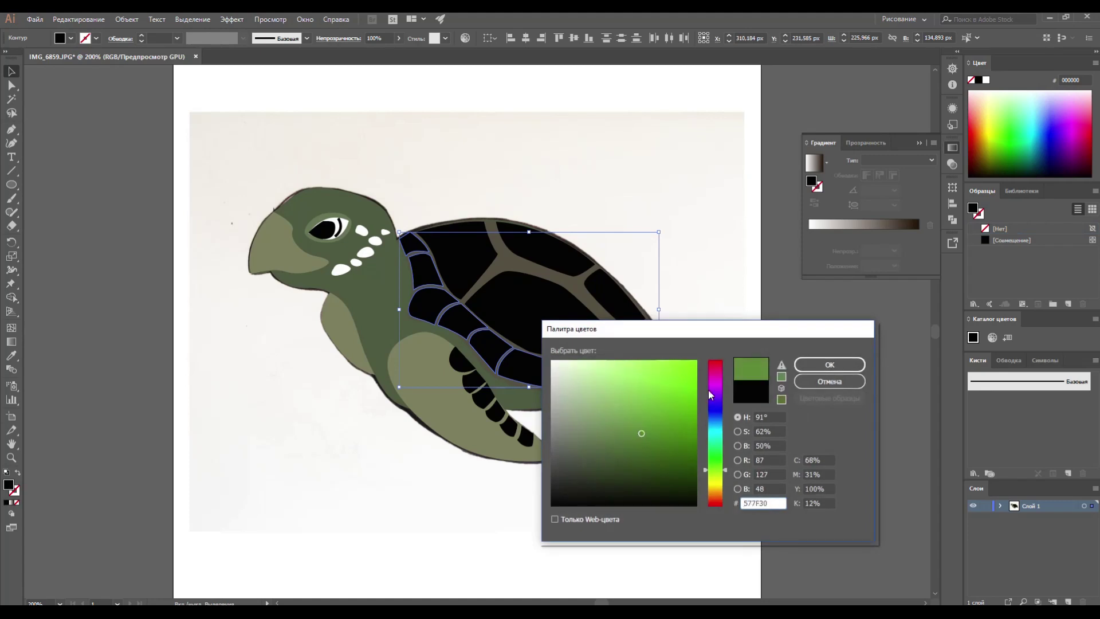
pyautogui.click(827, 363)
pyautogui.click(533, 252)
# Eyedropper the green onto the dark shell plates, then select the white cheek spots.
pyautogui.press('i')
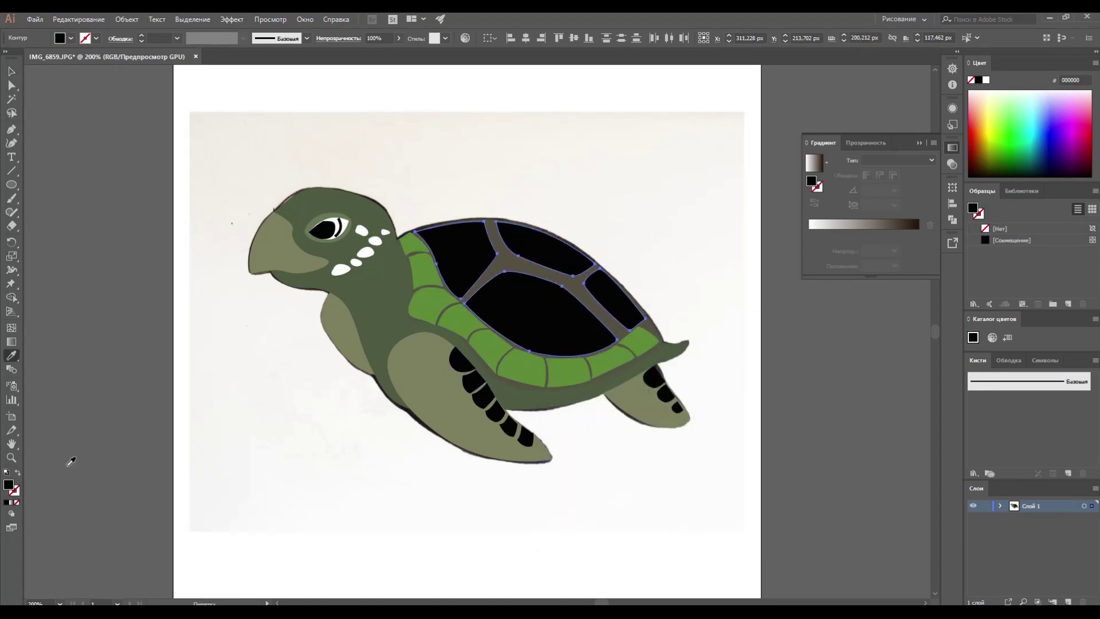
pyautogui.click(424, 278)
pyautogui.scroll(-1, 486, 245)
pyautogui.press('v')
pyautogui.click(374, 191)
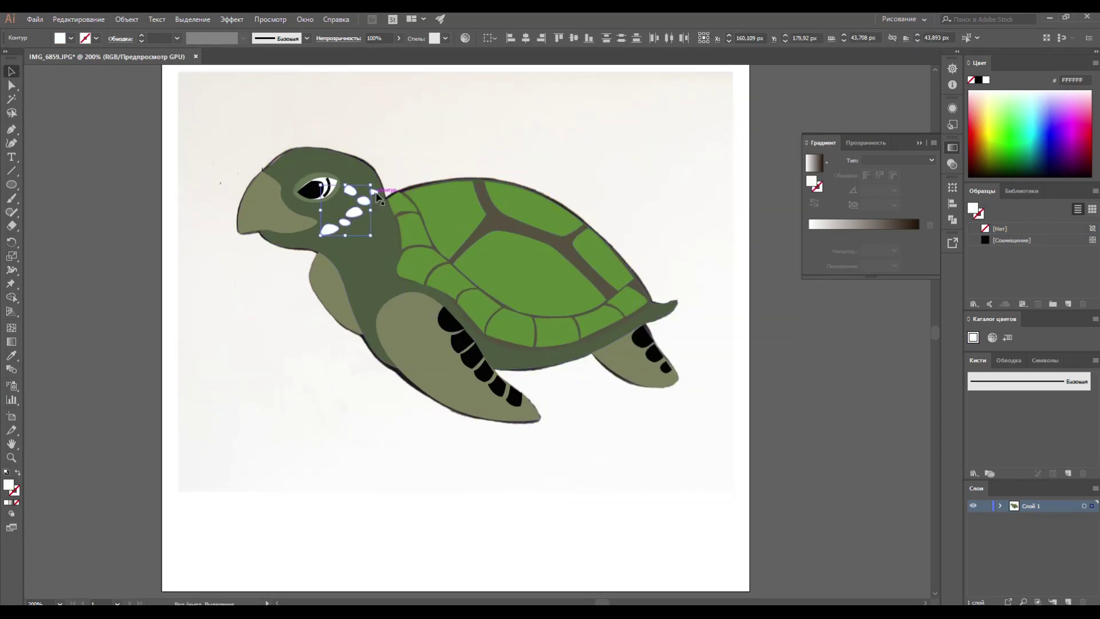
# Eyedropper green onto the cheek spots and give the eye shape a black stroke.
pyautogui.press('i')
pyautogui.click(493, 244)
pyautogui.scroll(4, 306, 172)
pyautogui.press('a')
pyautogui.click(325, 216)
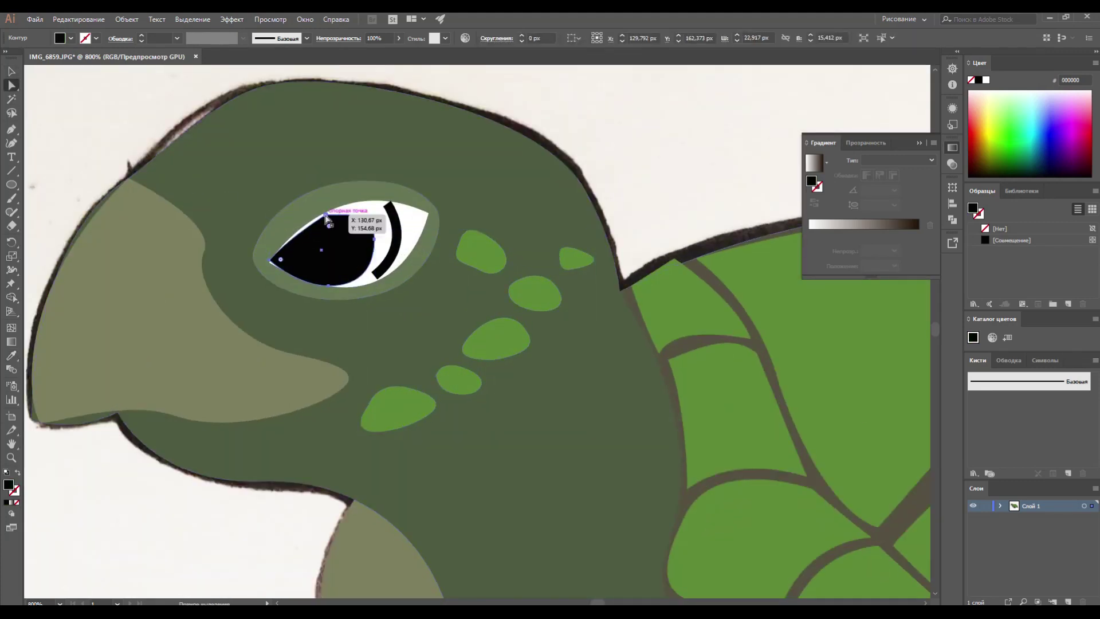
pyautogui.doubleClick(16, 488)
pyautogui.click(834, 363)
pyautogui.click(329, 223)
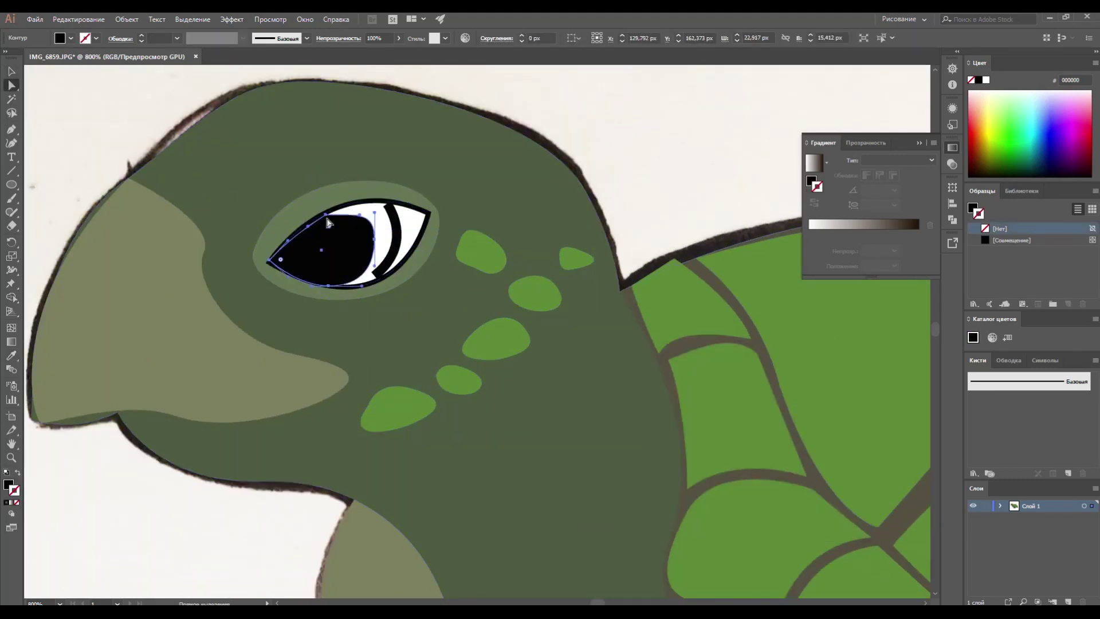
pyautogui.click(396, 243)
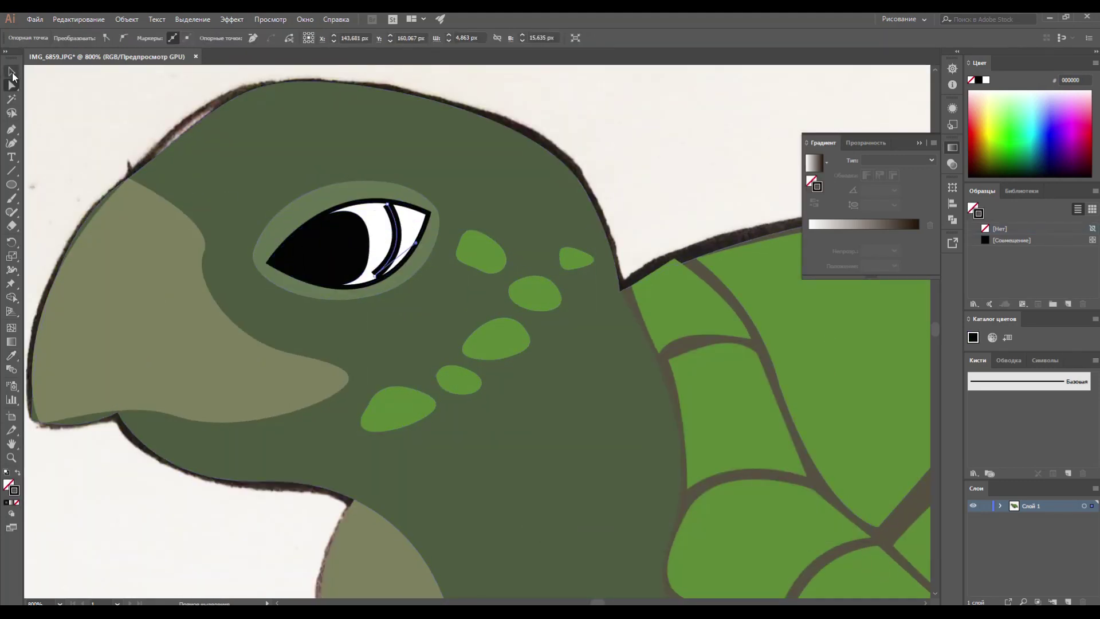
# Select the turtle outline shape and open its colour settings.
pyautogui.press('v')
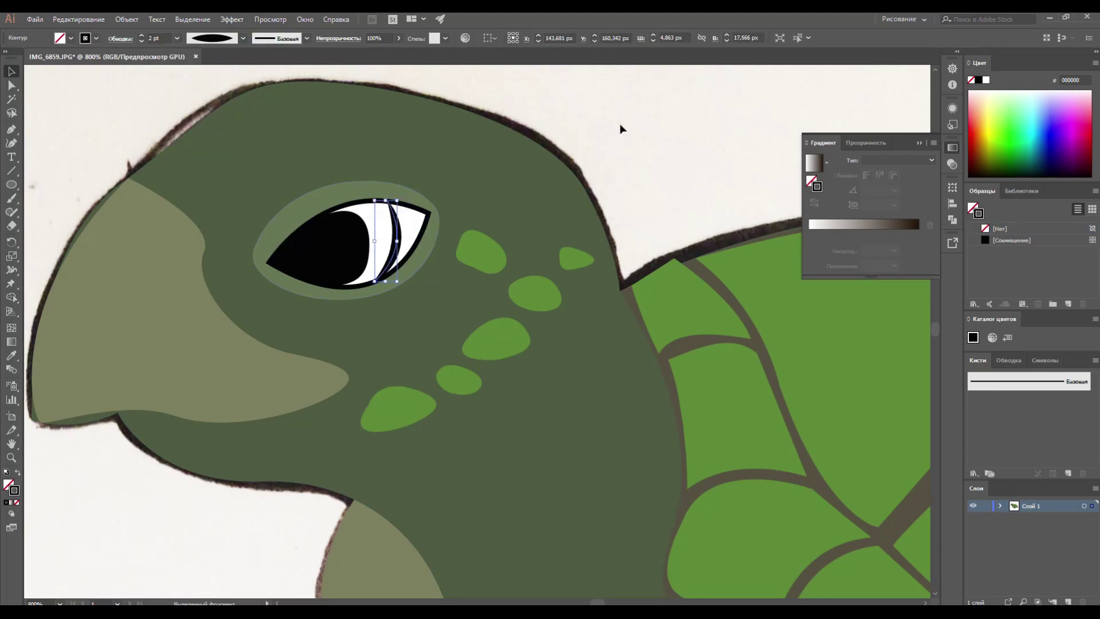
pyautogui.scroll(-2, 621, 123)
pyautogui.scroll(-3, 622, 123)
pyautogui.click(447, 298)
pyautogui.doubleClick(11, 488)
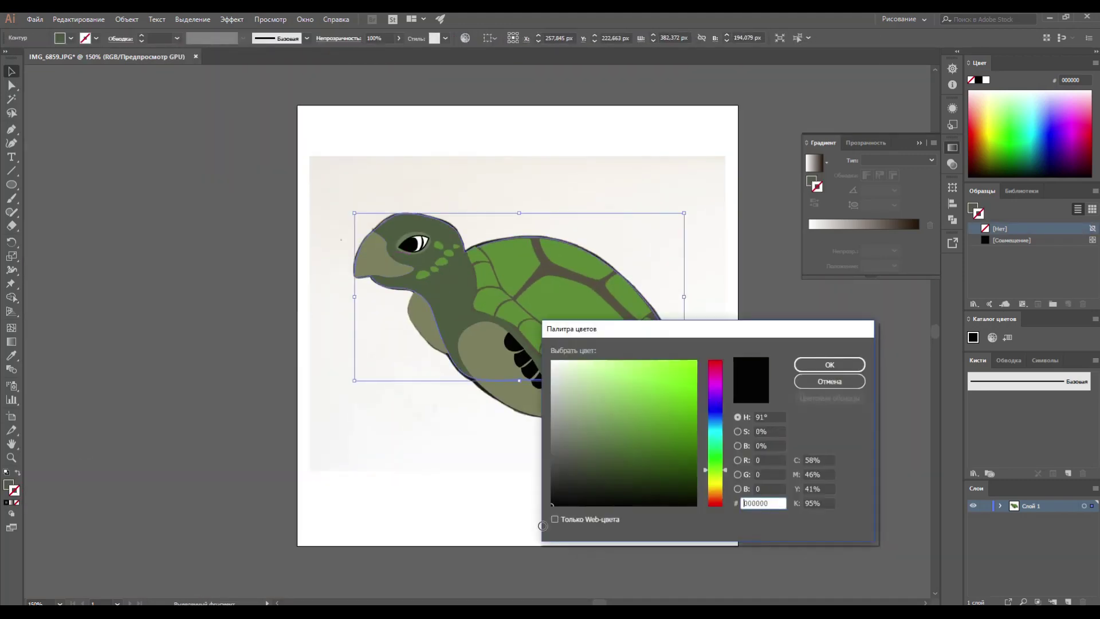
# Confirm a white outline colour and move the sketch photo off the artboard to the left.
pyautogui.click(830, 365)
pyautogui.click(506, 171)
pyautogui.moveTo(678, 164); pyautogui.dragTo(53, 169)
# Smooth the beak's lower corner by adjusting its curve handle and anchor.
pyautogui.click(364, 259)
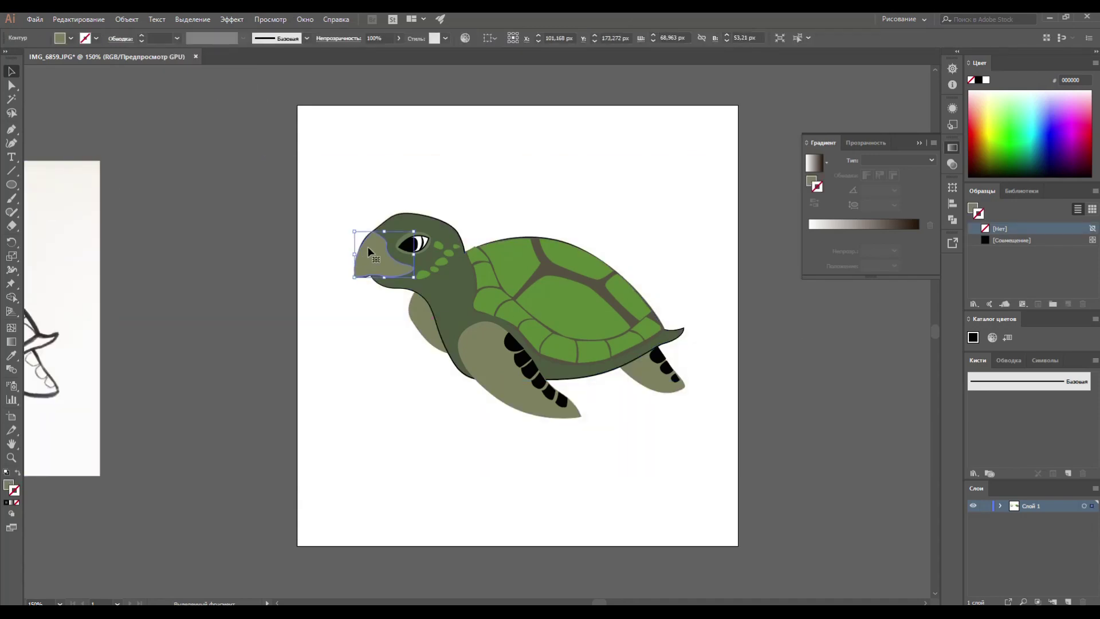
pyautogui.scroll(4, 364, 259)
pyautogui.press('a')
pyautogui.moveTo(343, 331); pyautogui.dragTo(361, 422)
pyautogui.hotkey('ctrl', '+')
pyautogui.hotkey('ctrl', '+')
pyautogui.hotkey('ctrl', '+')
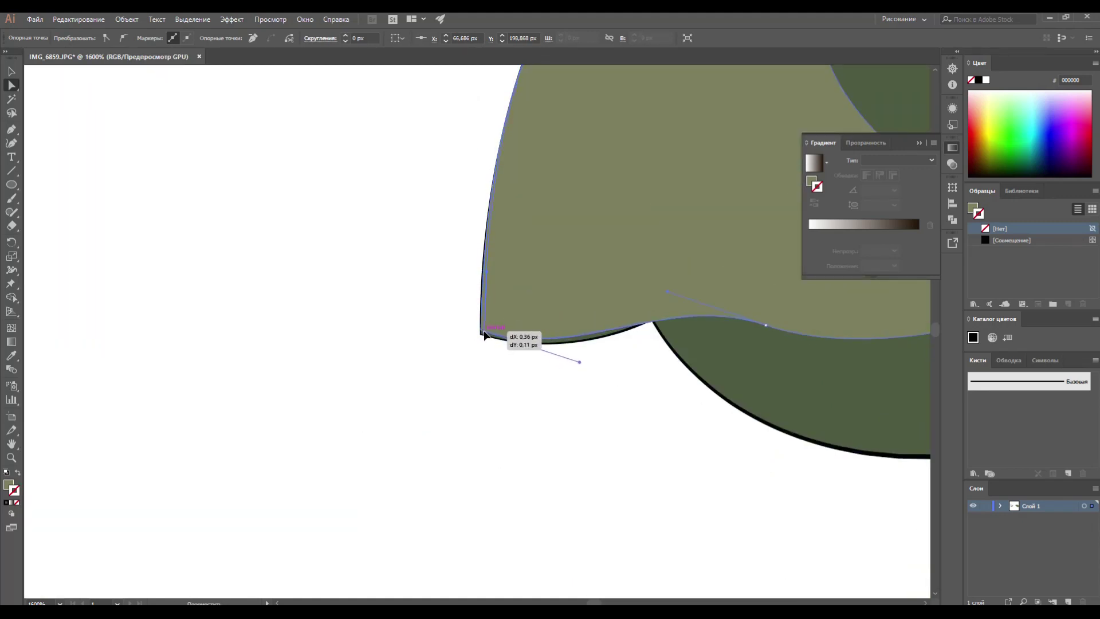
pyautogui.click(768, 327)
pyautogui.moveTo(768, 326); pyautogui.dragTo(760, 333)
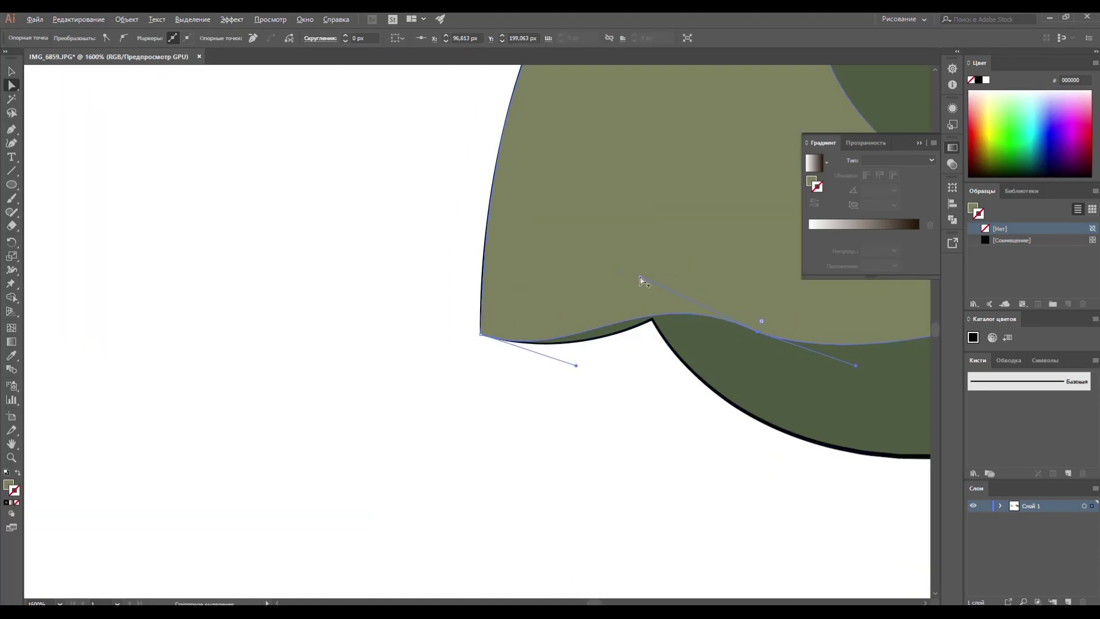
pyautogui.hscroll(10, 639, 278)
# Undo the last change, view the whole turtle and select the eye-ring path.
pyautogui.hotkey('ctrl', 'z')
pyautogui.press('v')
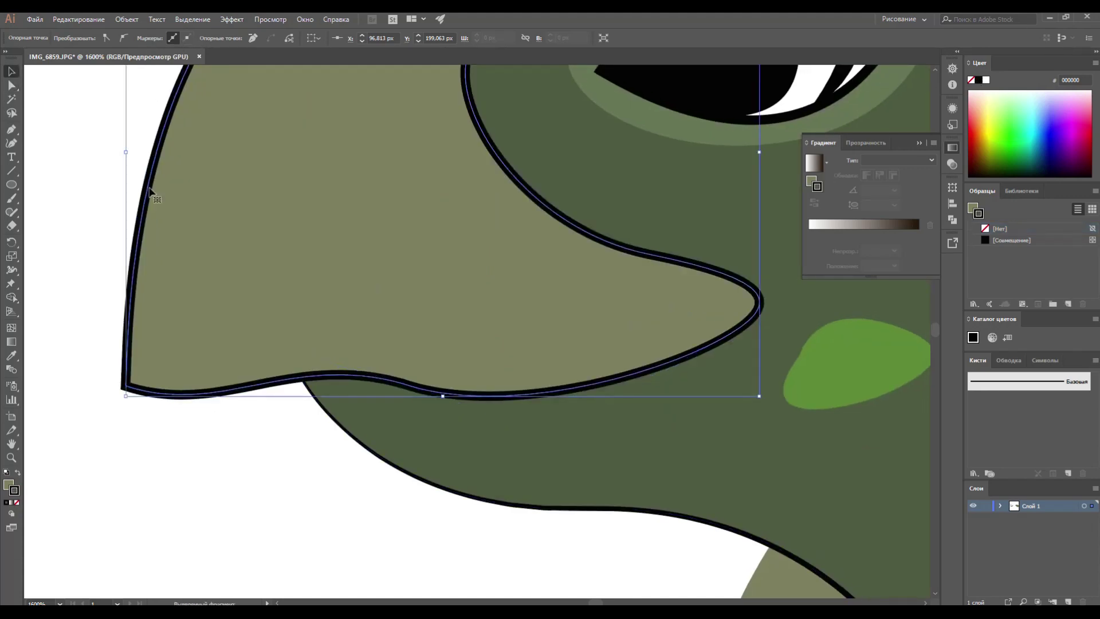
pyautogui.hotkey('ctrl', '0')
pyautogui.scroll(5, 448, 179)
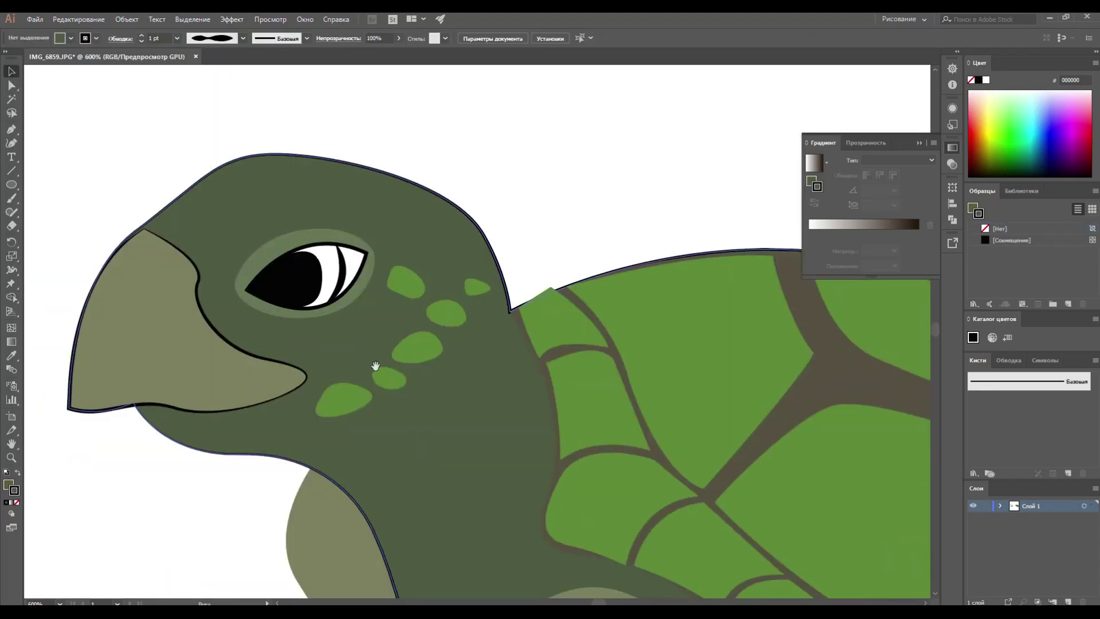
pyautogui.press('a')
pyautogui.click(373, 236)
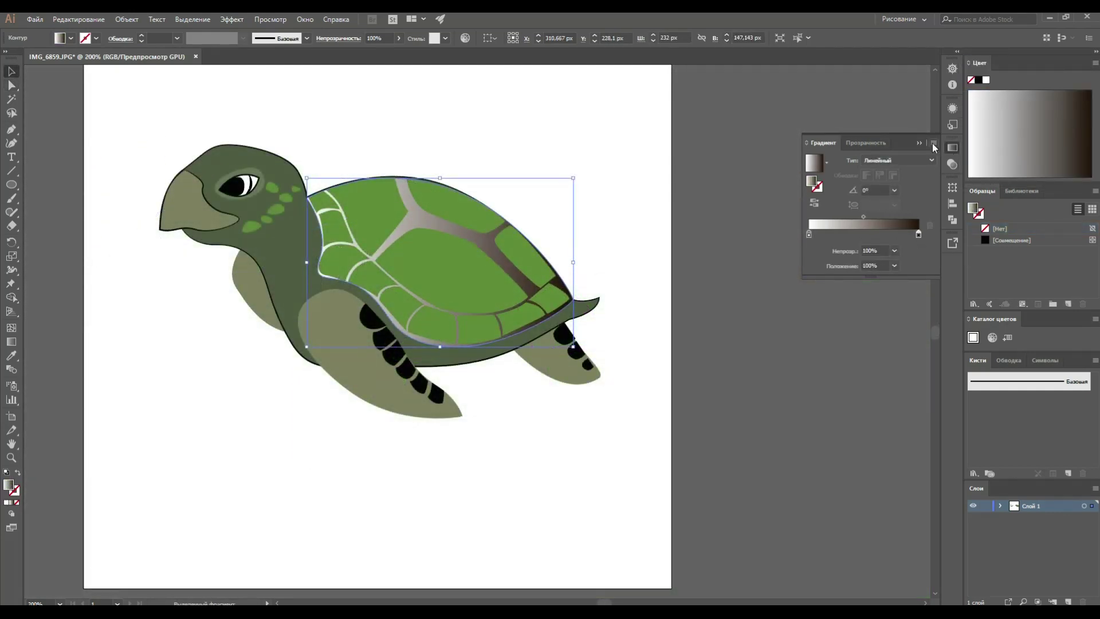
# Remove the middle gradient stop, switch the Color panel to RGB, and make the right stop dark brown.
pyautogui.moveTo(901, 234); pyautogui.dragTo(862, 258)
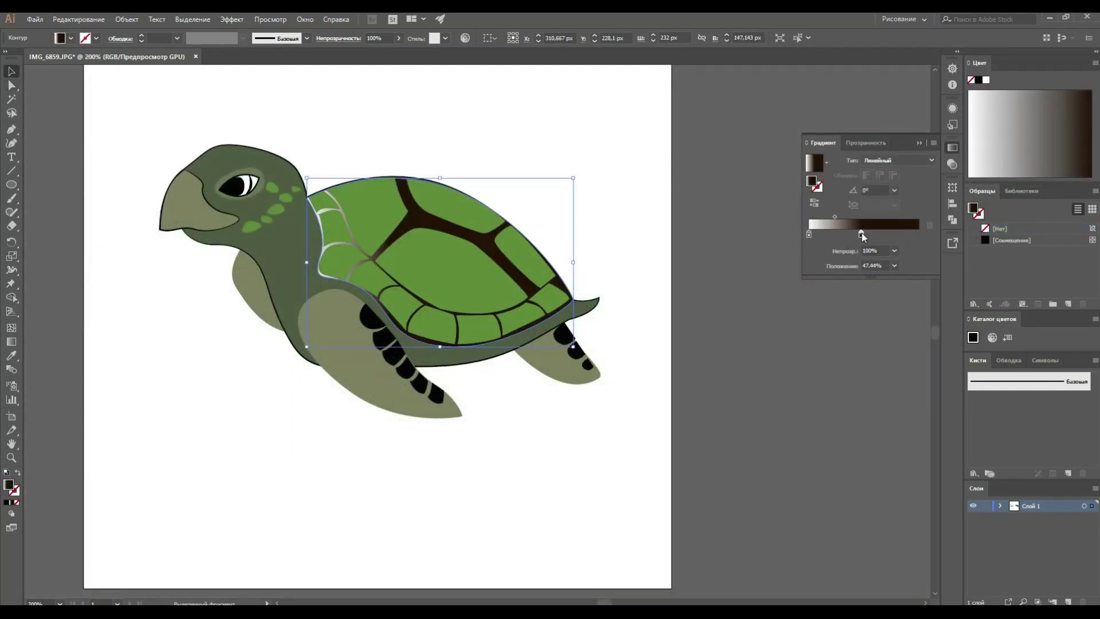
pyautogui.click(809, 235)
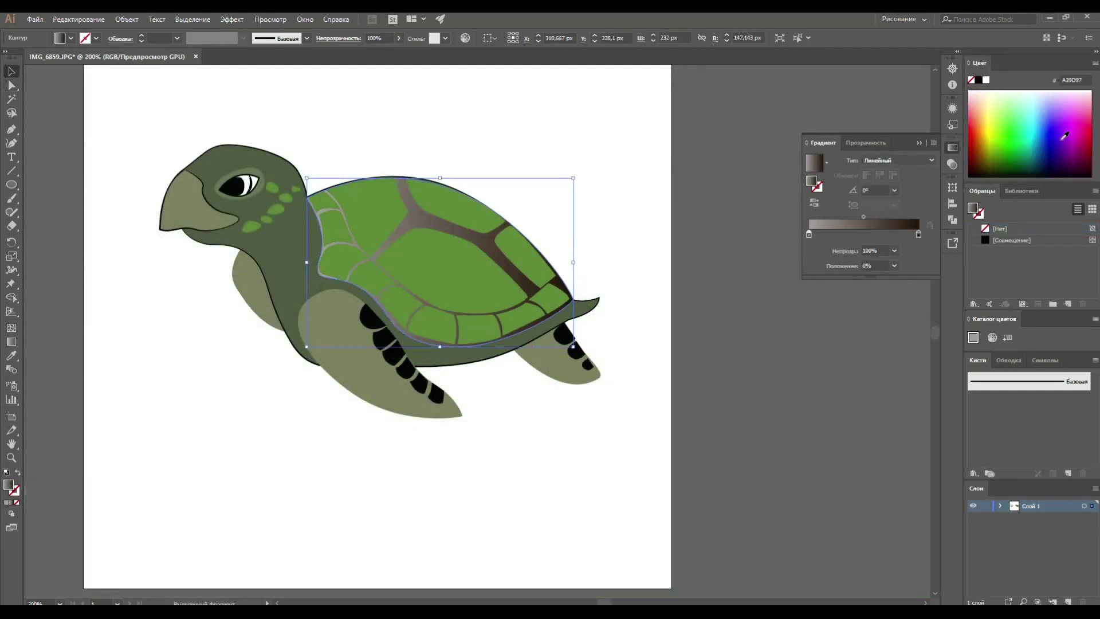
pyautogui.click(919, 234)
pyautogui.click(1095, 63)
pyautogui.click(985, 96)
pyautogui.moveTo(980, 144); pyautogui.dragTo(982, 164)
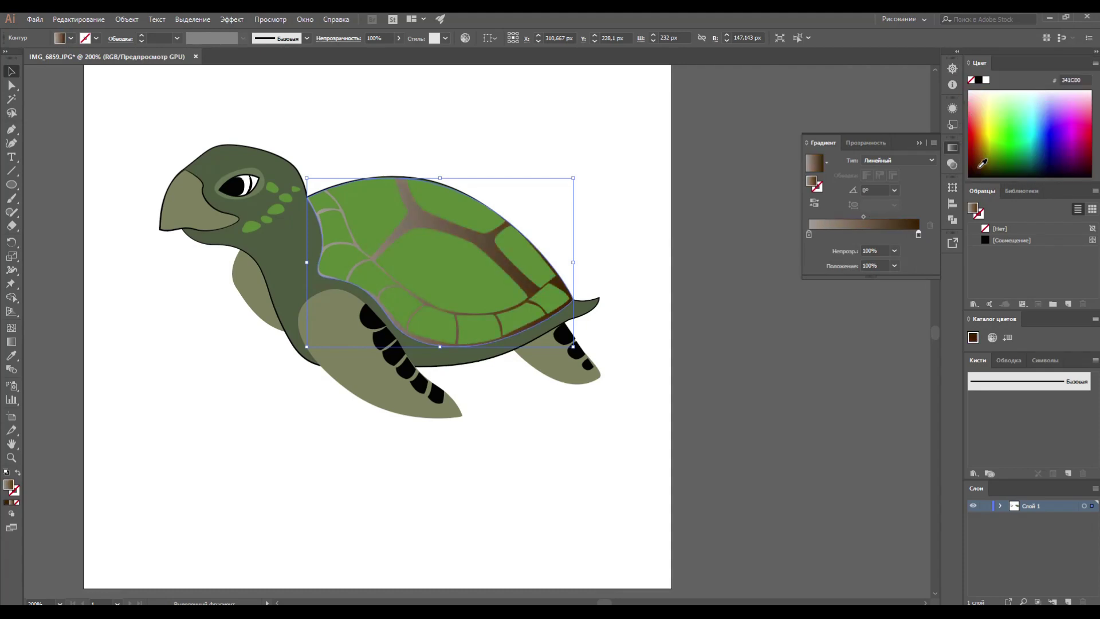
# Set the left gradient stop to an olive-brown, then a darker brown.
pyautogui.doubleClick(809, 235)
pyautogui.moveTo(1085, 86); pyautogui.dragTo(988, 166)
pyautogui.doubleClick(808, 234)
pyautogui.click(984, 154)
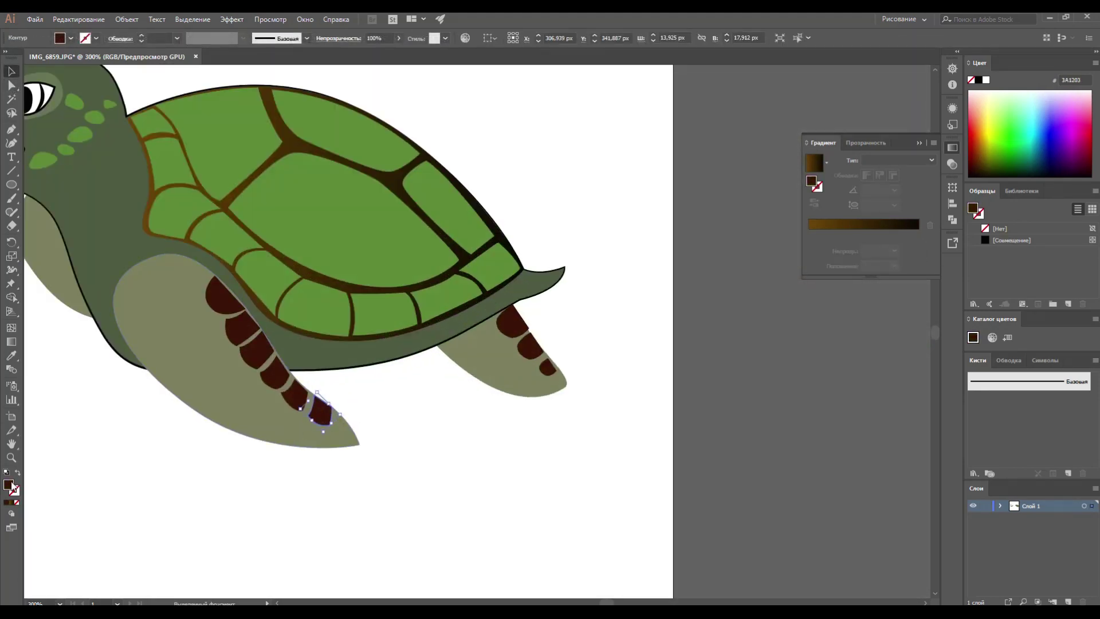
# Recolour the dark flipper spots nearest the body in progressively lighter browns.
pyautogui.doubleClick(9, 486)
pyautogui.click(827, 363)
pyautogui.click(258, 350)
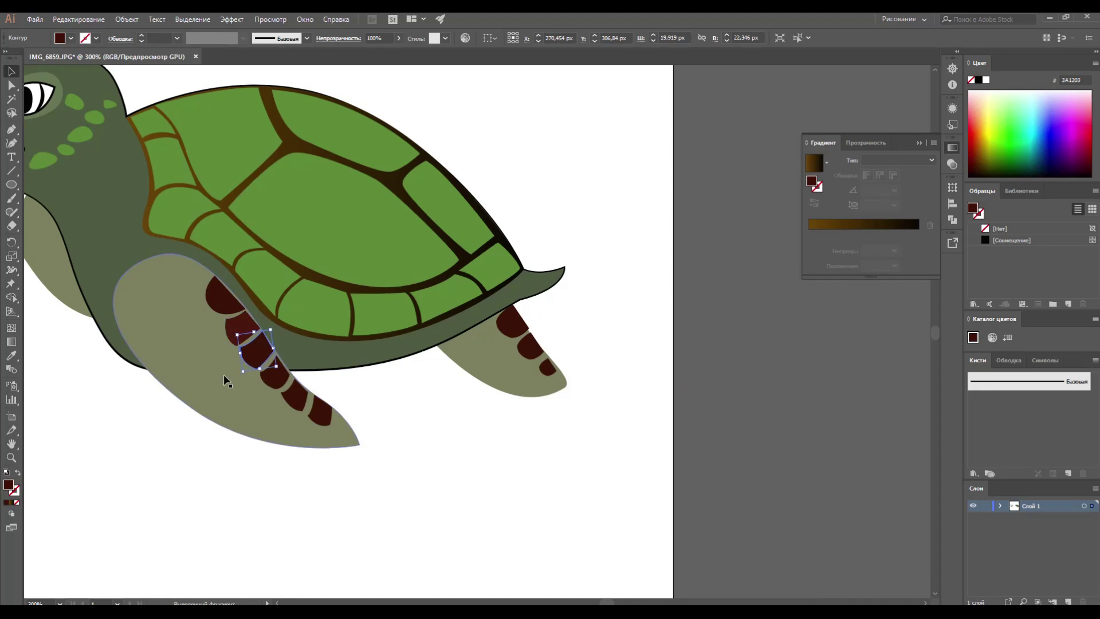
pyautogui.doubleClick(8, 485)
pyautogui.click(825, 363)
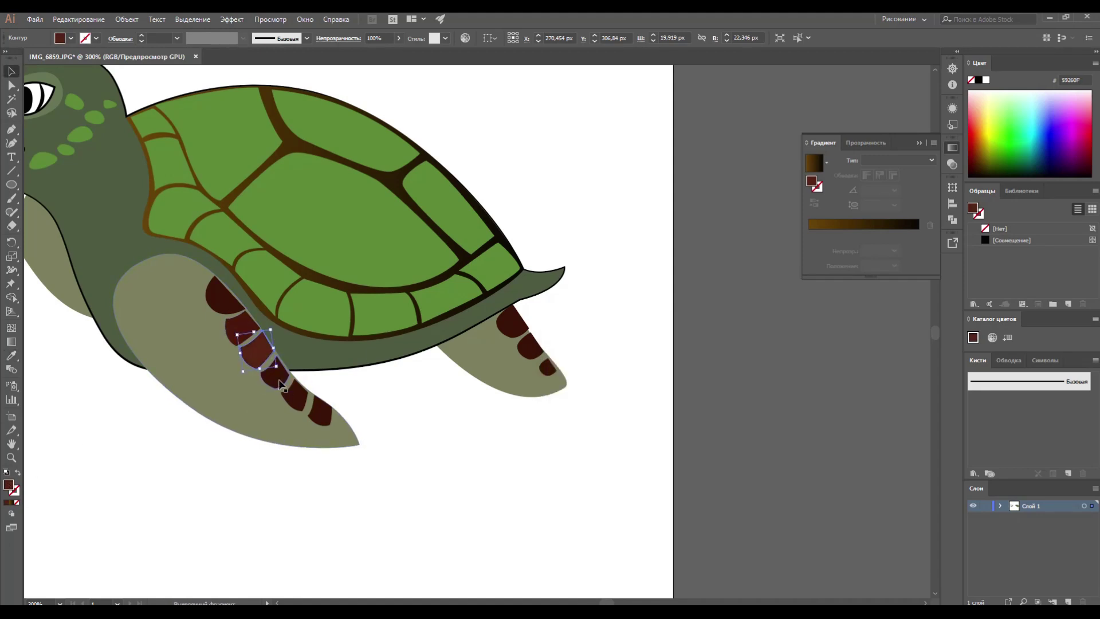
pyautogui.doubleClick(9, 485)
pyautogui.click(828, 364)
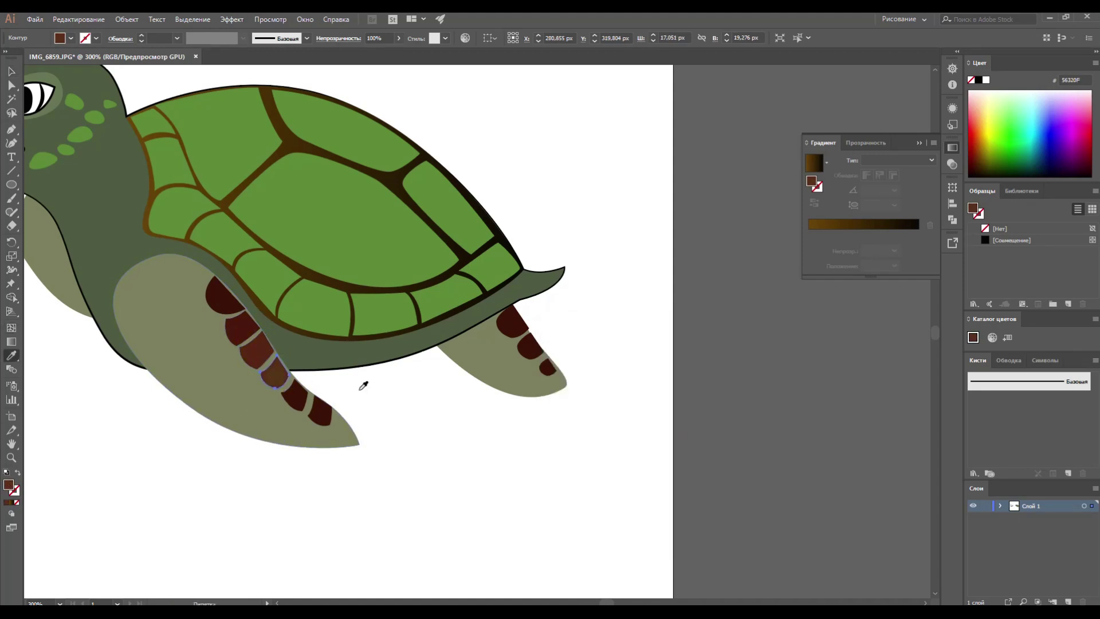
pyautogui.doubleClick(295, 401)
pyautogui.press('Escape')
# Give the remaining flipper spots lighter browns toward the tips.
pyautogui.doubleClick(8, 485)
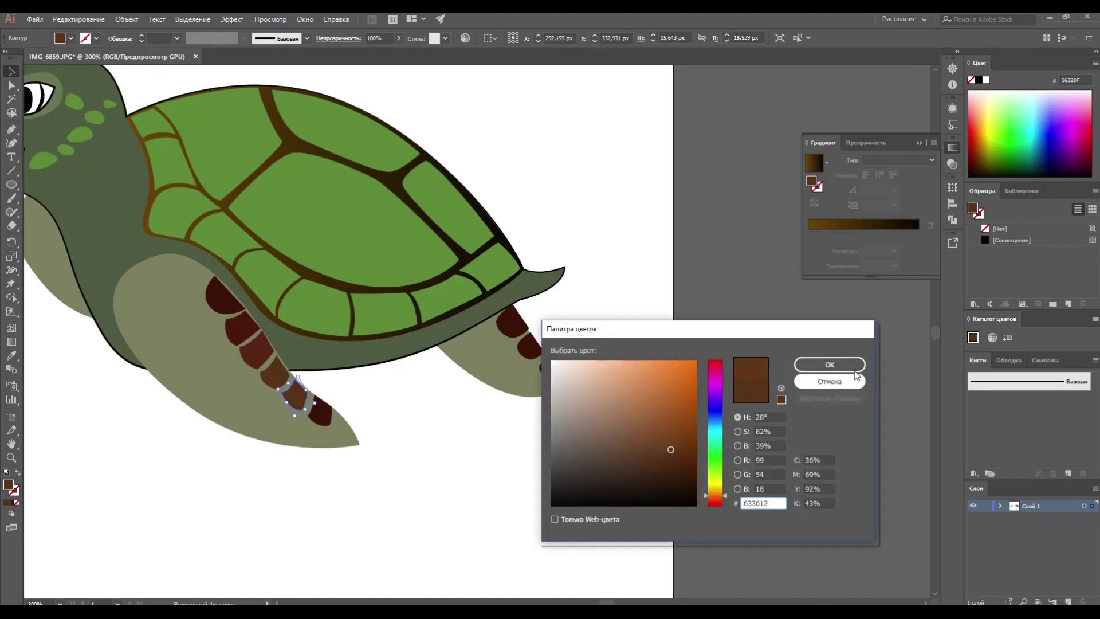
pyautogui.click(848, 365)
pyautogui.doubleClick(323, 422)
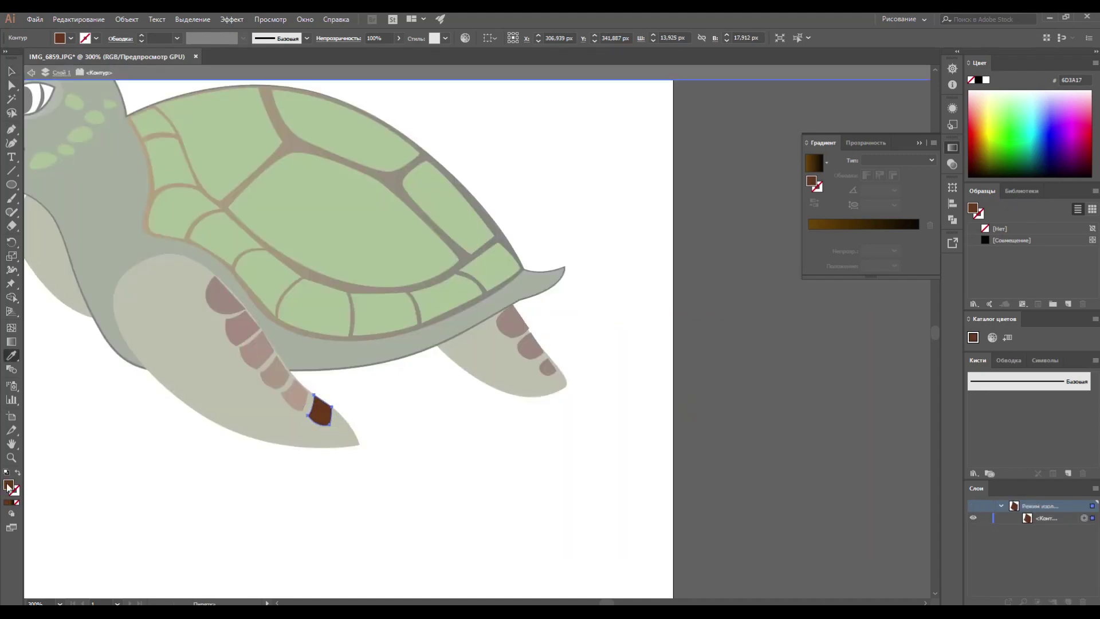
pyautogui.doubleClick(8, 485)
pyautogui.click(830, 367)
pyautogui.press('Escape')
# Check the large front flipper's fill, leaving it unchanged, and select a central shell plate.
pyautogui.hotkey('ctrl', '+')
pyautogui.hotkey('ctrl', '+')
pyautogui.hotkey('ctrl', '+')
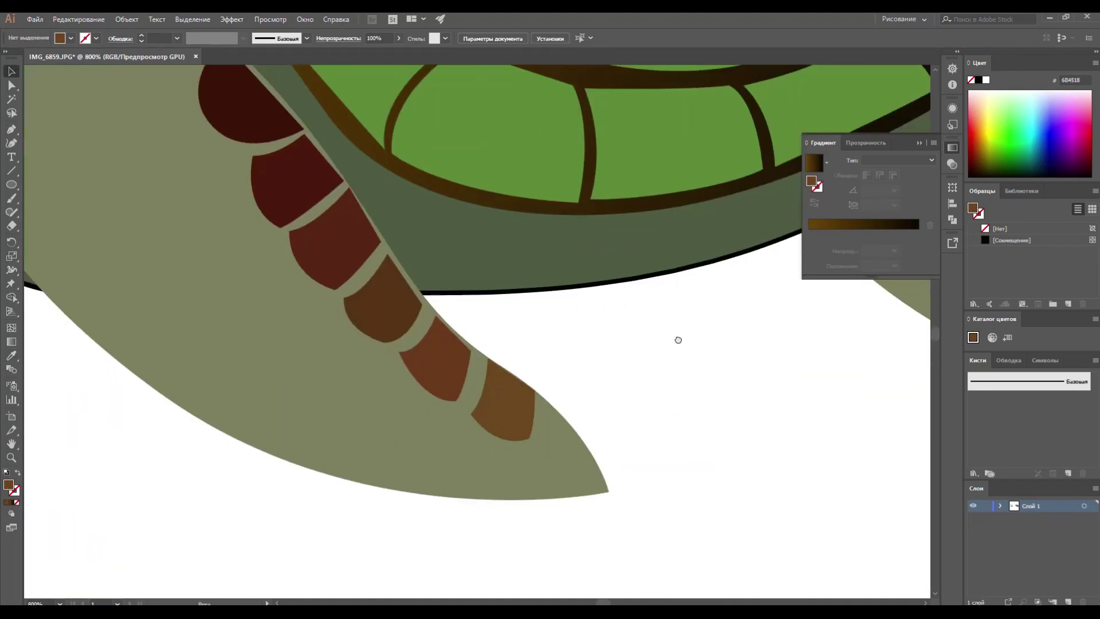
pyautogui.click(344, 411)
pyautogui.doubleClick(8, 485)
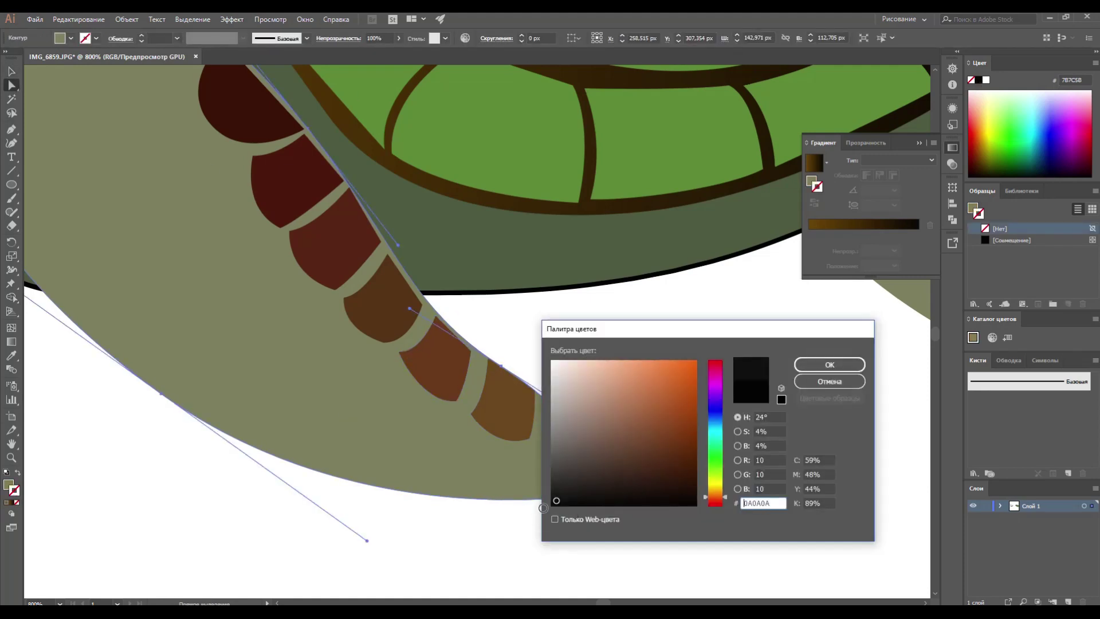
pyautogui.press('Return')
pyautogui.hotkey('ctrl', '-')
pyautogui.hotkey('ctrl', '-')
pyautogui.hotkey('ctrl', '-')
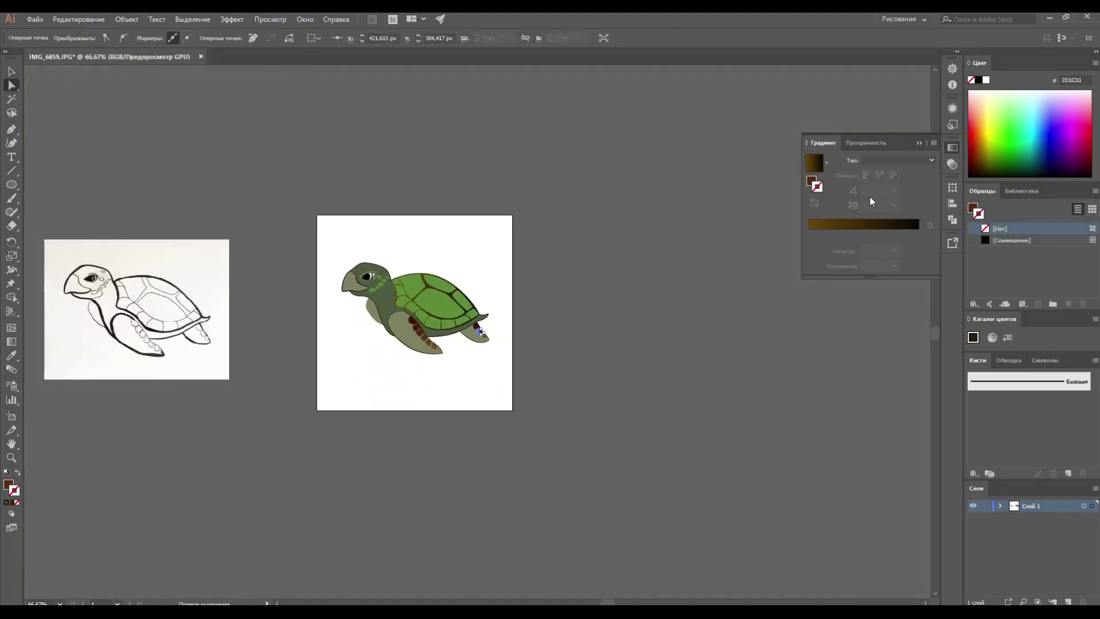
pyautogui.hotkey('ctrl', '+')
pyautogui.hotkey('ctrl', '+')
pyautogui.hotkey('ctrl', '+')
pyautogui.click(325, 253)
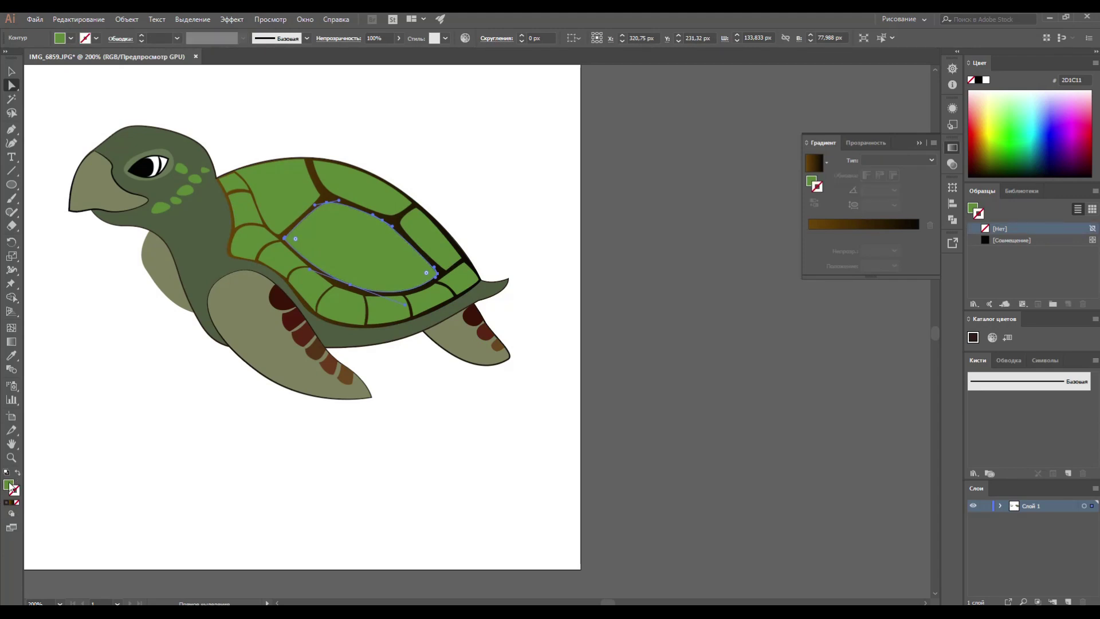
# Give the shell plate a linear gradient from olive to dark green.
pyautogui.press('.')
pyautogui.moveTo(998, 136); pyautogui.dragTo(1007, 142)
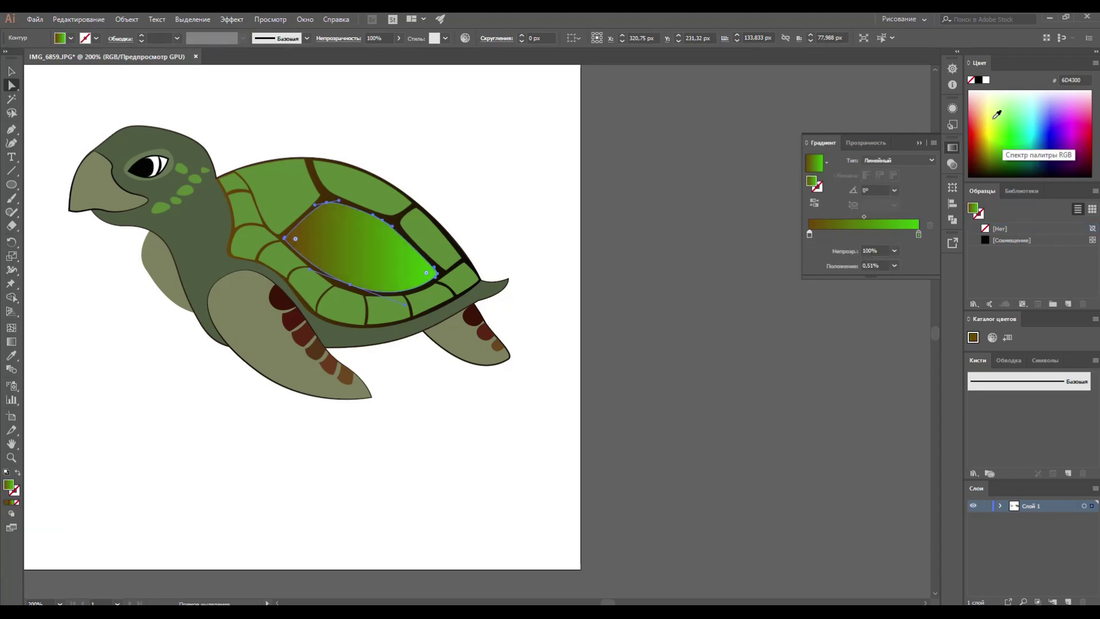
pyautogui.click(997, 115)
pyautogui.doubleClick(919, 234)
pyautogui.click(1004, 159)
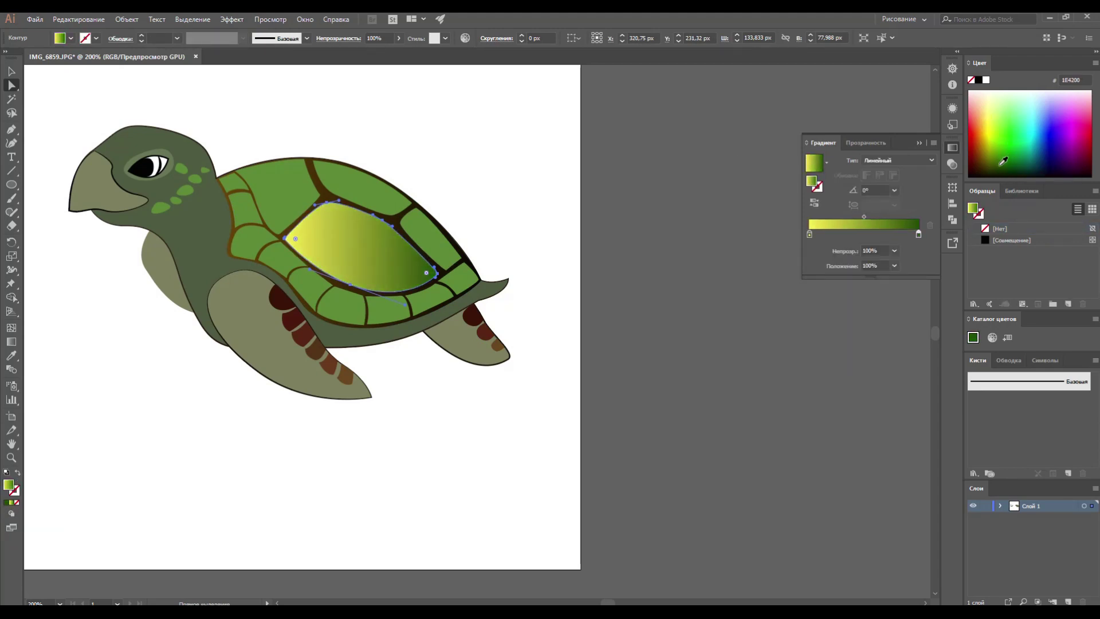
pyautogui.moveTo(1001, 151); pyautogui.dragTo(990, 150)
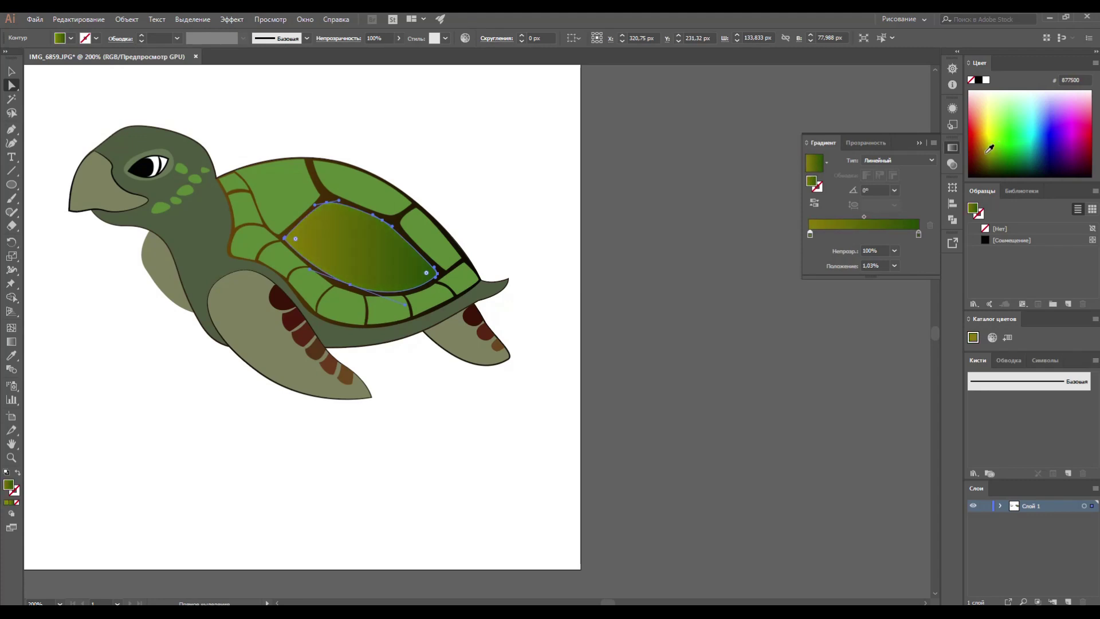
# Apply the olive-to-green gradient to the whole shell group.
pyautogui.press('v')
pyautogui.click(335, 243)
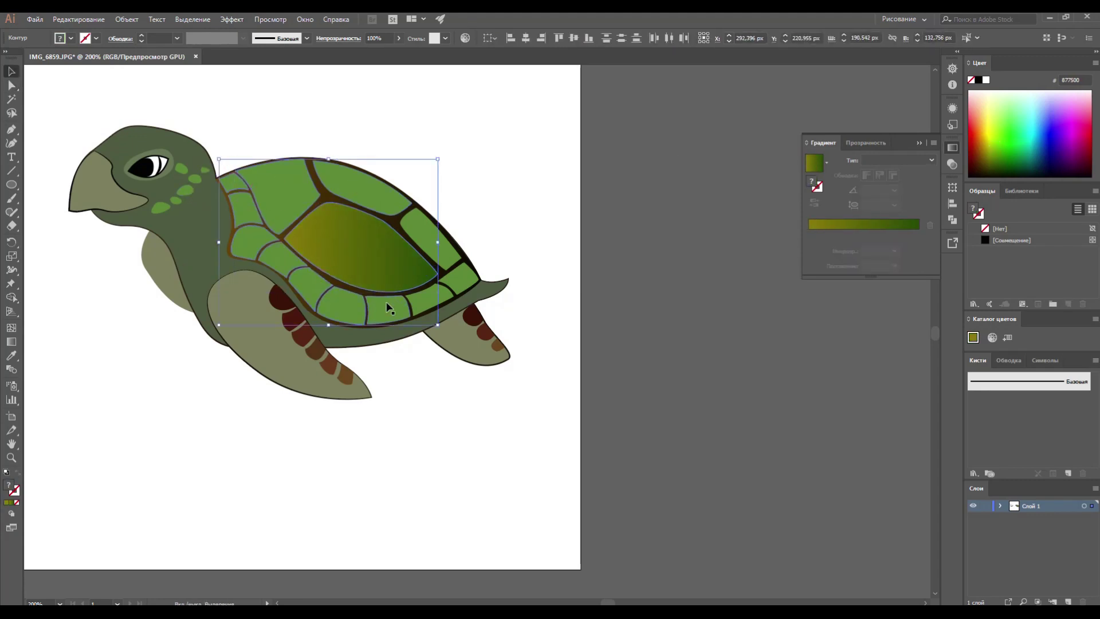
pyautogui.press('.')
pyautogui.click(589, 191)
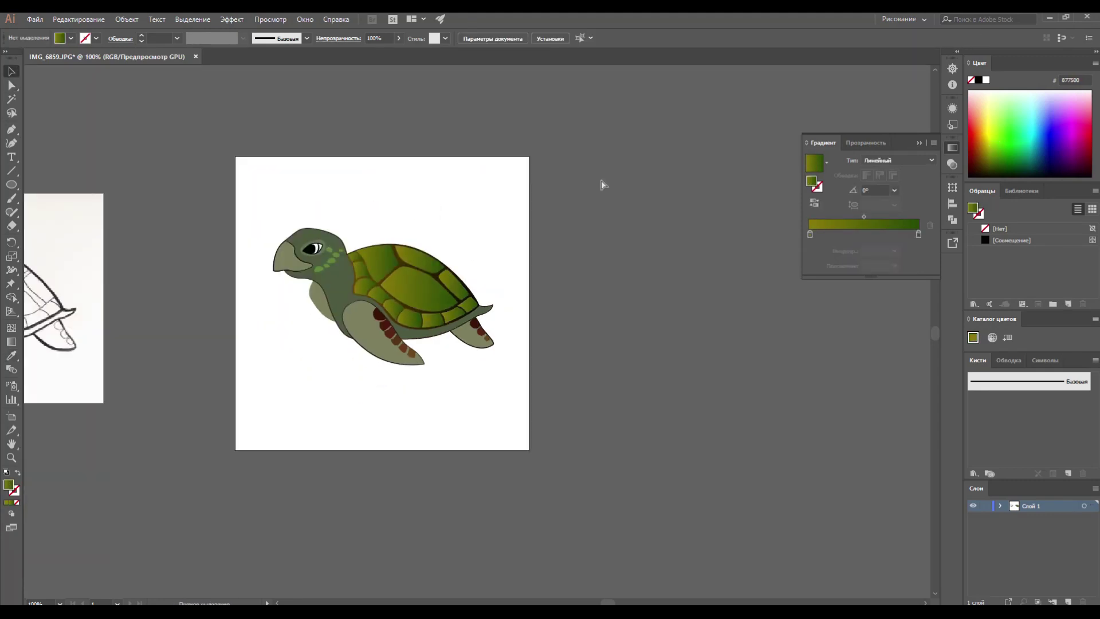
pyautogui.click(455, 227)
pyautogui.click(12, 84)
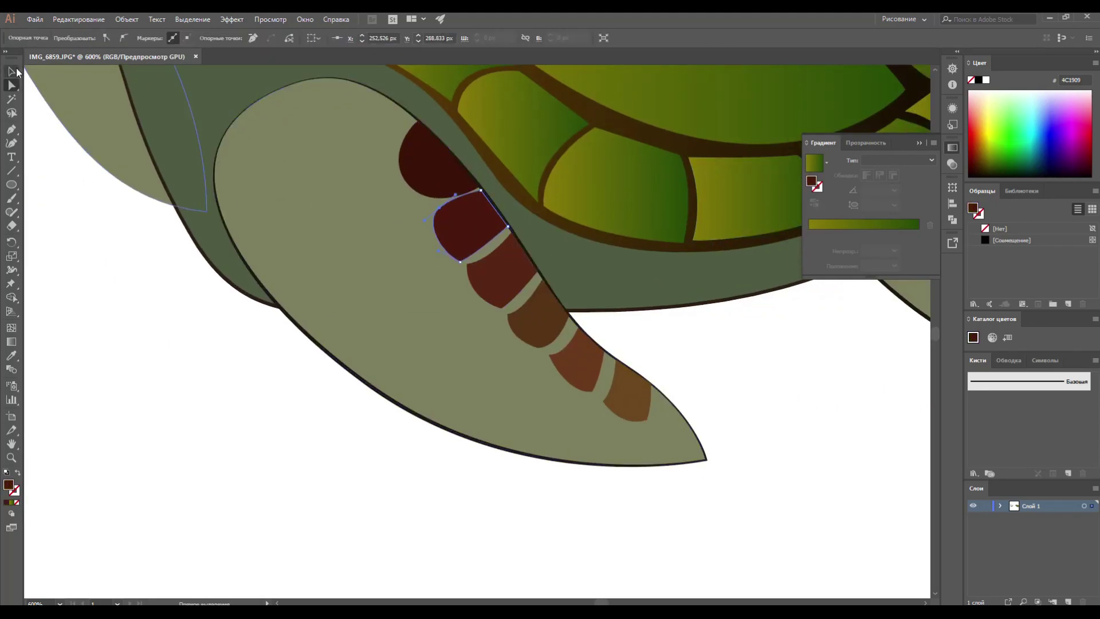
pyautogui.click(490, 286)
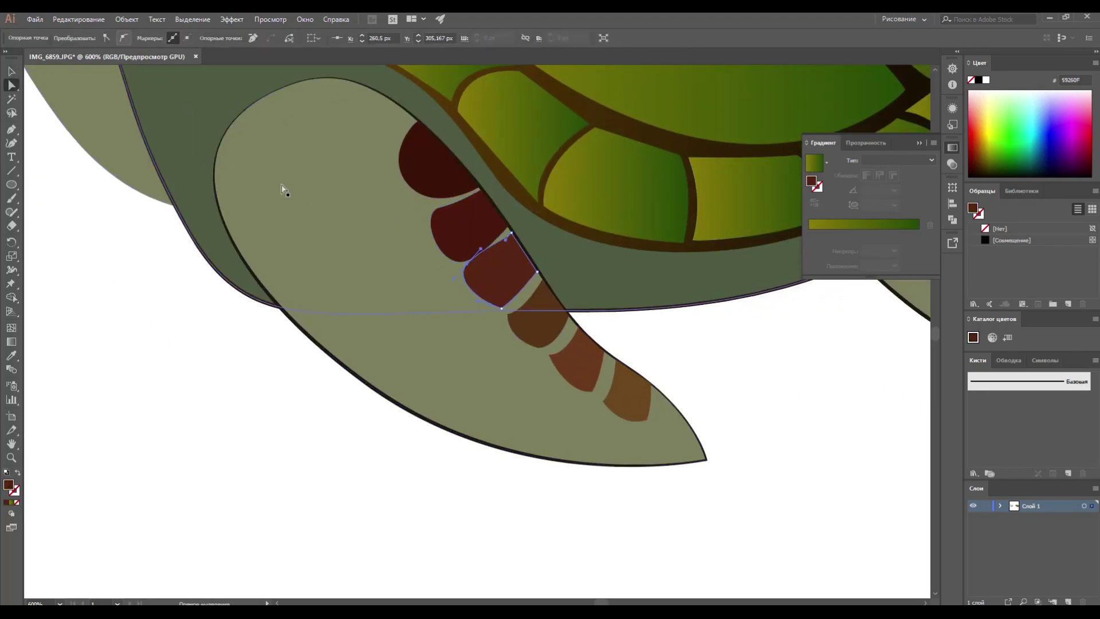
pyautogui.click(467, 265)
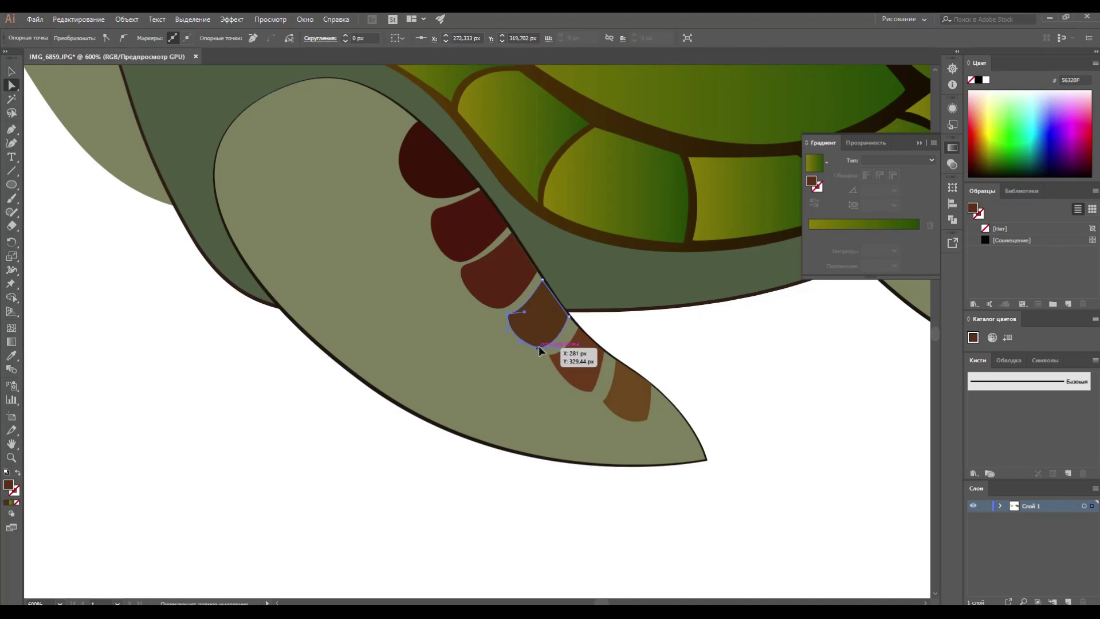
pyautogui.click(592, 395)
pyautogui.click(631, 401)
pyautogui.click(757, 329)
pyautogui.hotkey('ctrl', '-')
pyautogui.hotkey('ctrl', '-')
pyautogui.hotkey('ctrl', '-')
pyautogui.hotkey('ctrl', '-')
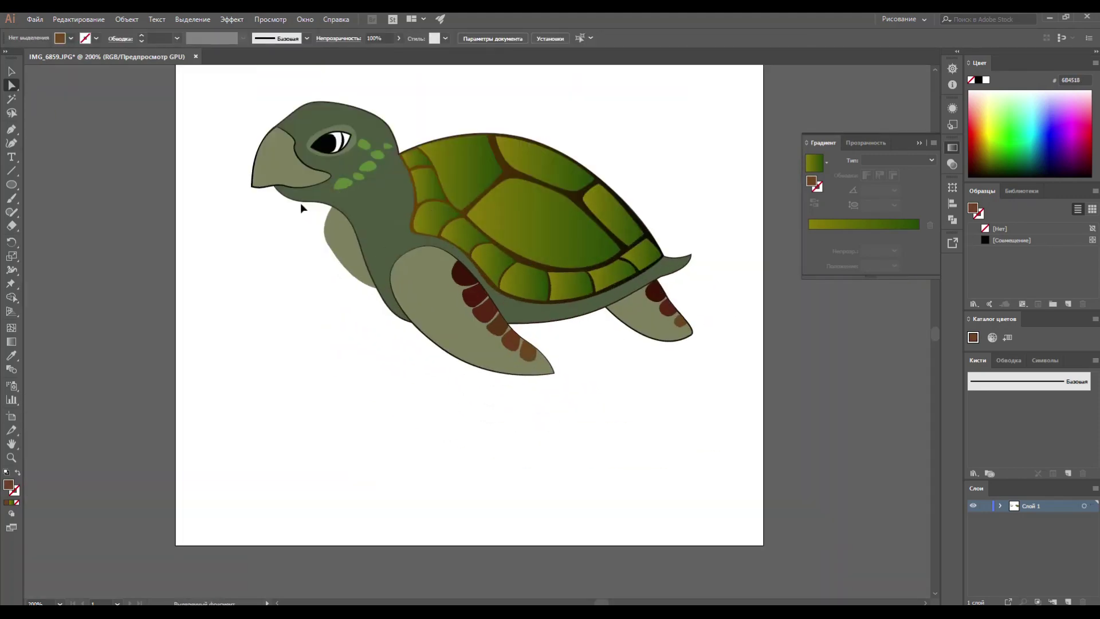
pyautogui.scroll(3, 482, 411)
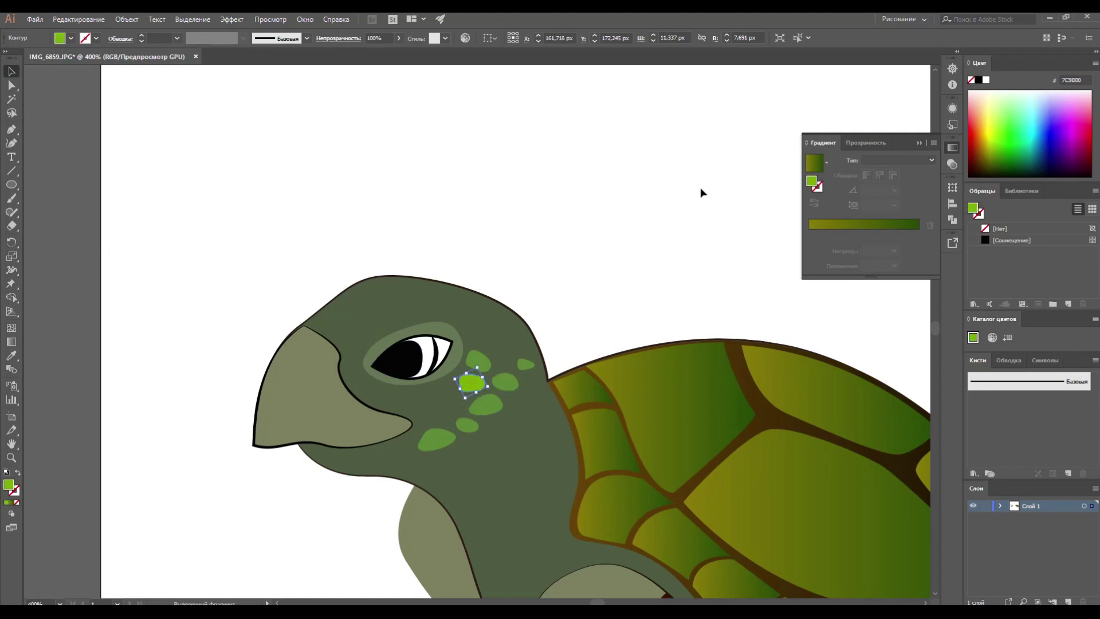
# Fill one cheek spot with light yellow-green 7C9B00.
pyautogui.moveTo(447, 392); pyautogui.dragTo(456, 413)
pyautogui.press('i')
pyautogui.click(471, 383)
pyautogui.doubleClick(9, 485)
pyautogui.click(802, 367)
# Duplicate the cheek spot and colour the copy paler olive 859140.
pyautogui.press('v')
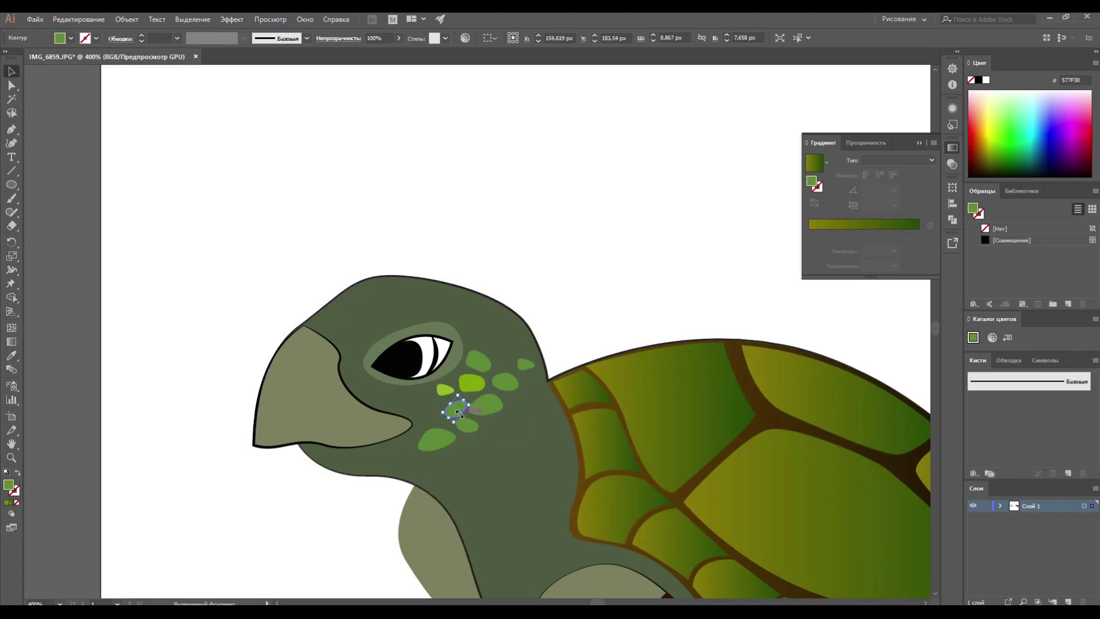
pyautogui.doubleClick(8, 485)
pyautogui.click(835, 361)
pyautogui.click(629, 309)
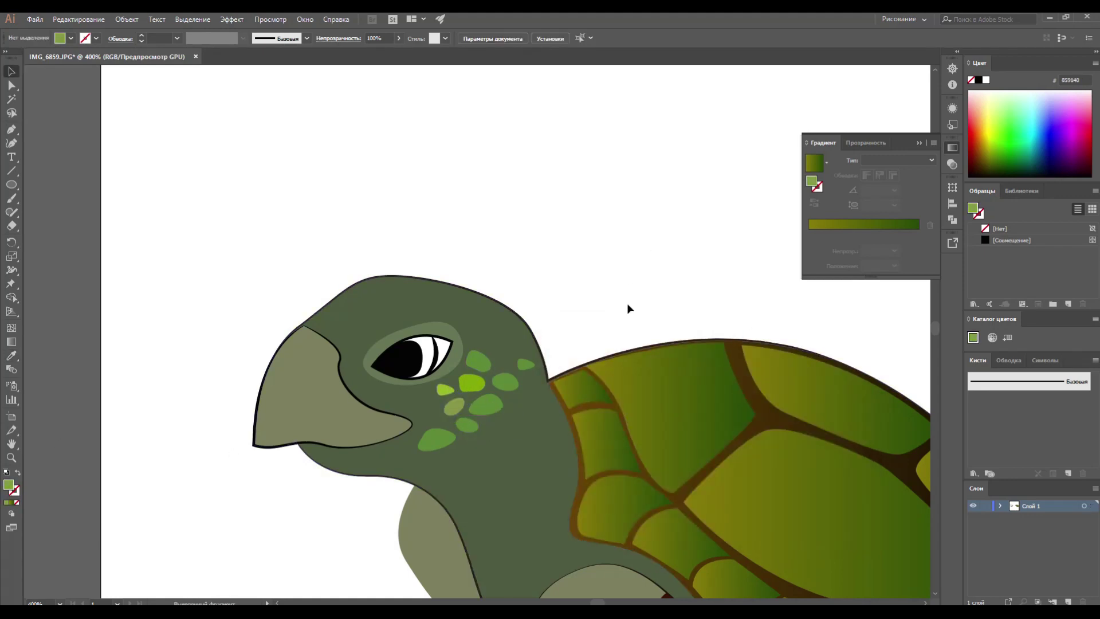
pyautogui.hotkey('ctrl', '1')
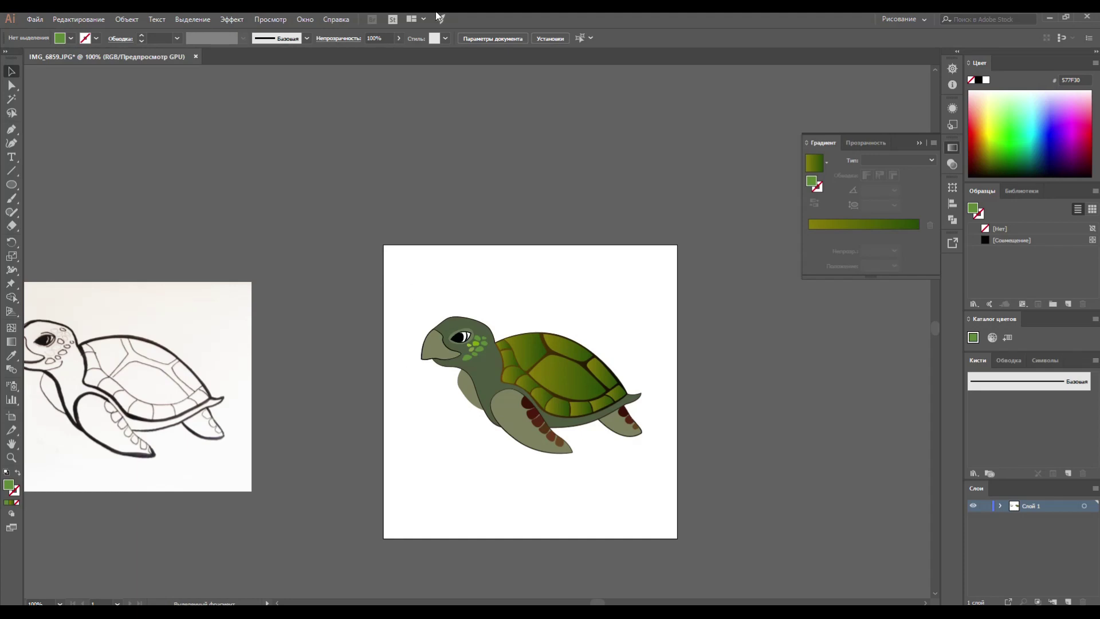
pyautogui.hotkey('ctrl', '+')
pyautogui.hotkey('ctrl', '+')
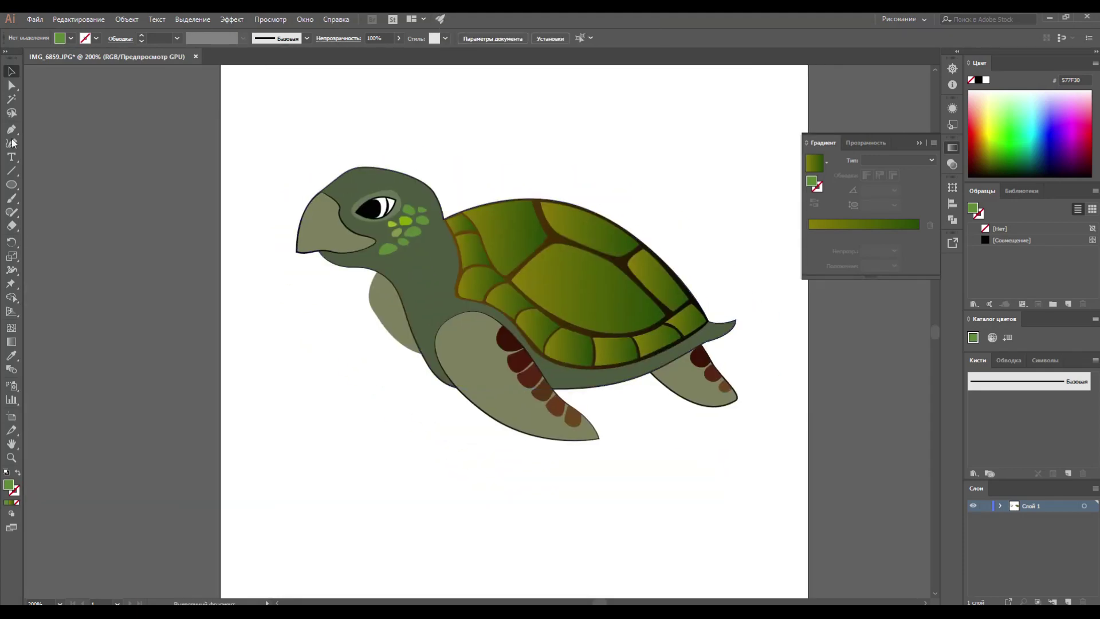
# Draw a small white highlight ellipse inside the eye with no stroke.
pyautogui.press('l')
pyautogui.scroll(3, 364, 288)
pyautogui.moveTo(322, 389); pyautogui.dragTo(341, 406)
pyautogui.press('i')
pyautogui.click(370, 383)
pyautogui.press('v')
pyautogui.click(14, 491)
pyautogui.press('/')
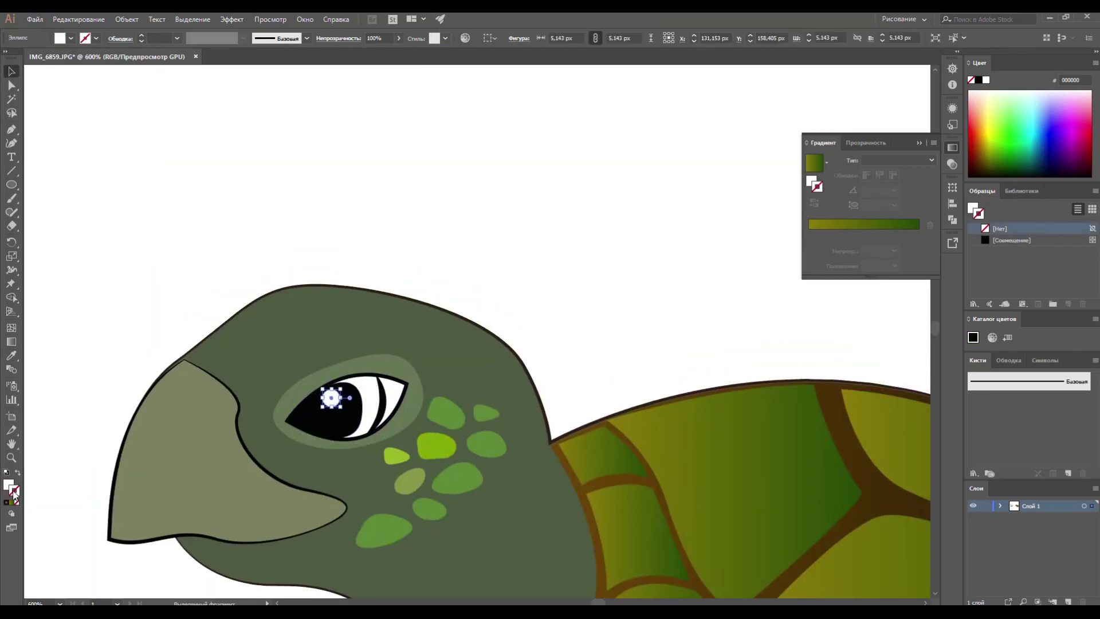
# Recolour the black eye shape to dark navy blue.
pyautogui.click(344, 407)
pyautogui.moveTo(1010, 165); pyautogui.dragTo(1004, 169)
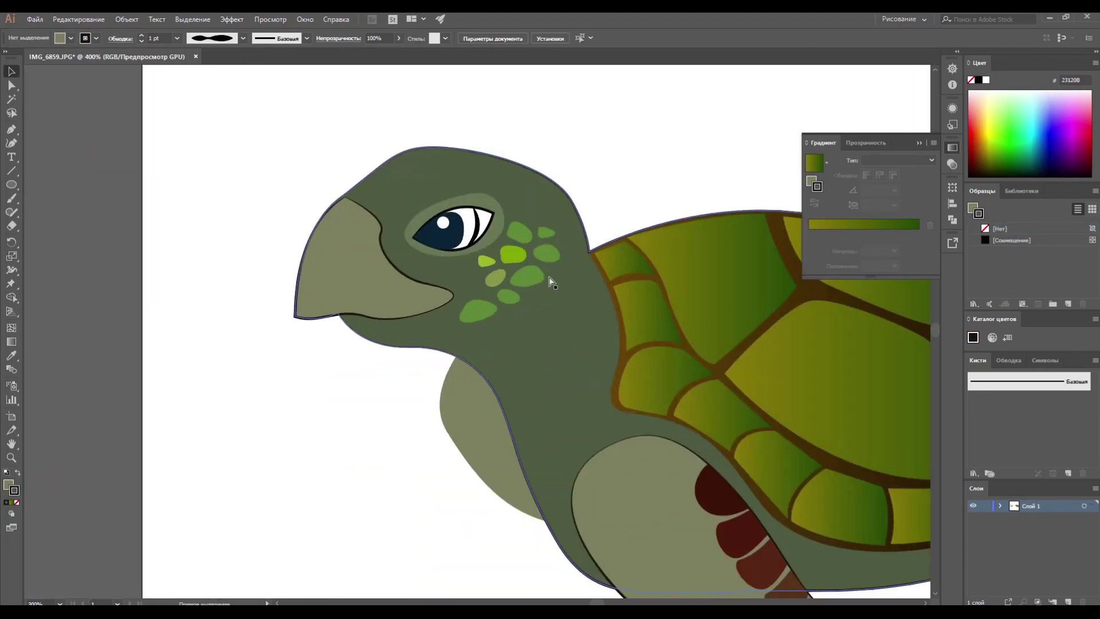
pyautogui.hotkey('ctrl', '+')
pyautogui.click(390, 169)
# Fill the shape under the turtle's neck with deeper olive 4F4F37.
pyautogui.hotkey('ctrl', '+')
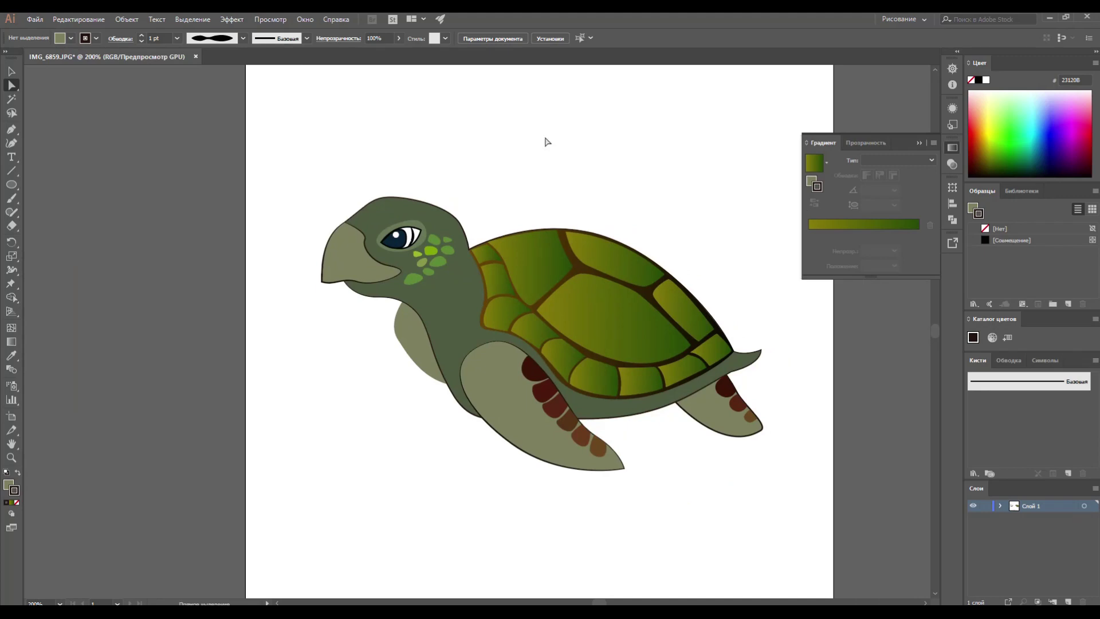
pyautogui.click(301, 318)
pyautogui.doubleClick(9, 486)
pyautogui.write('4F4F37')
pyautogui.press('Return')
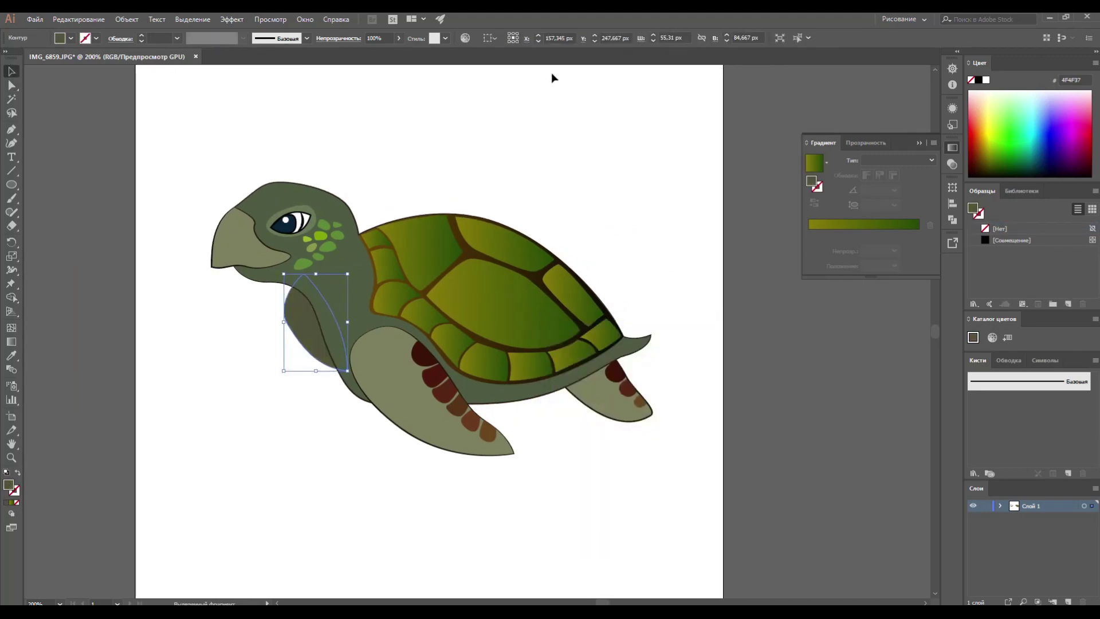